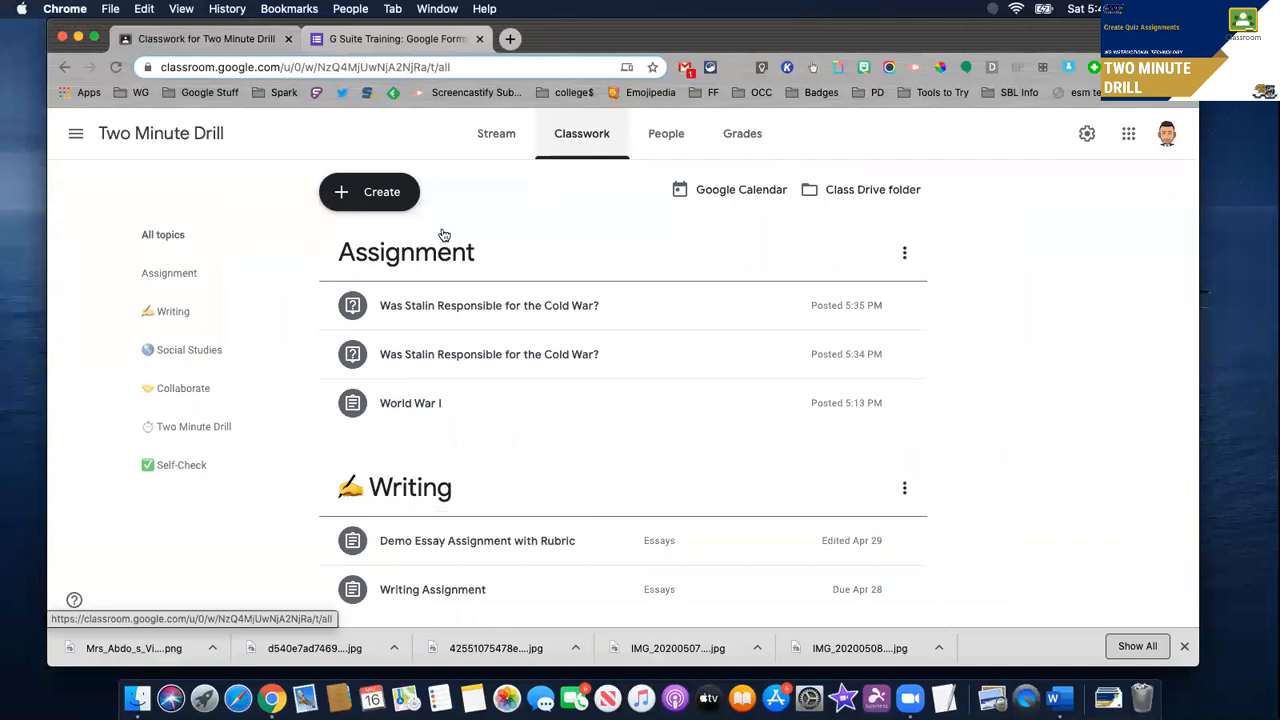
Create a new quiz assignment in the Two Minute Drill class and title it "Quiz".
click(368, 192)
click(372, 288)
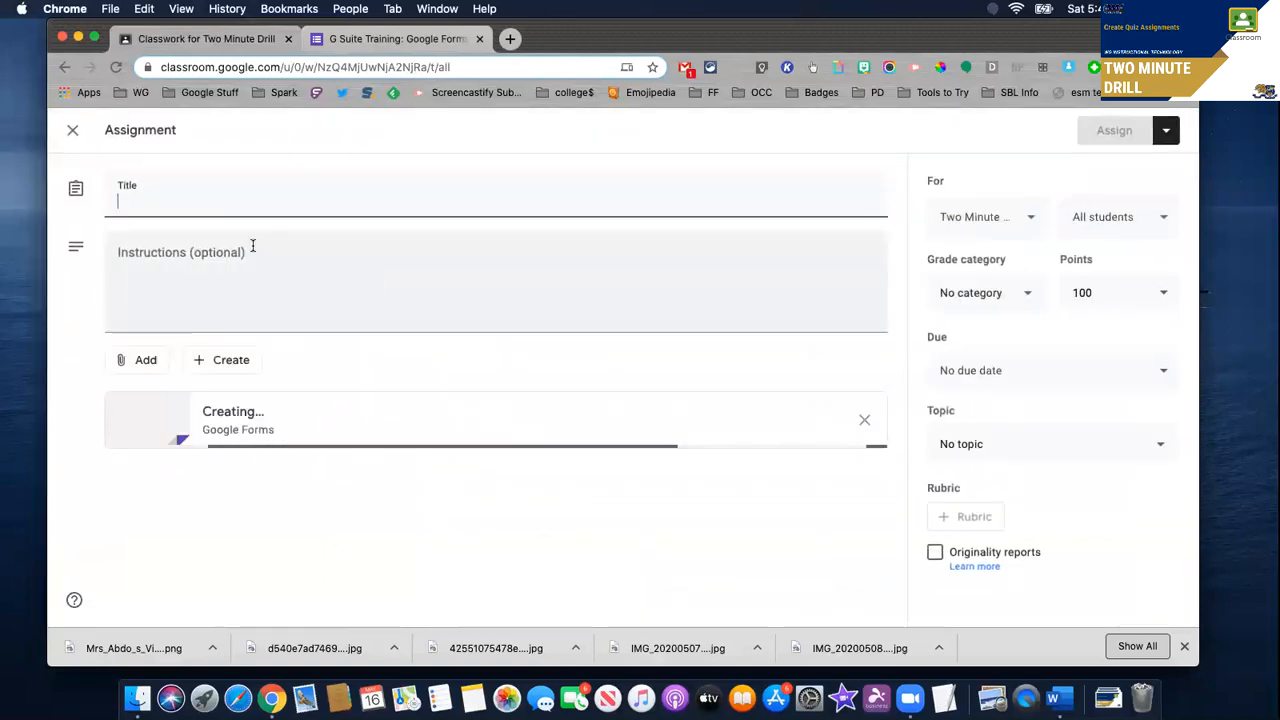
click(181, 190)
text(Quiz)
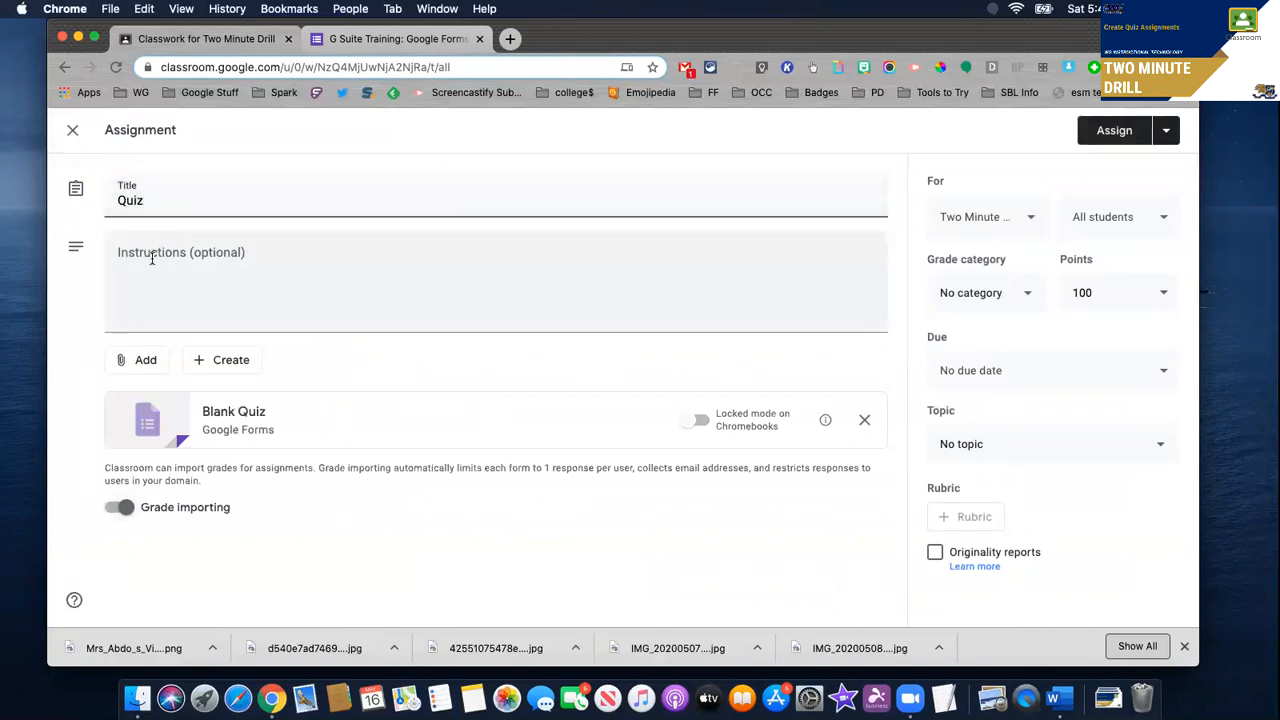
click(152, 258)
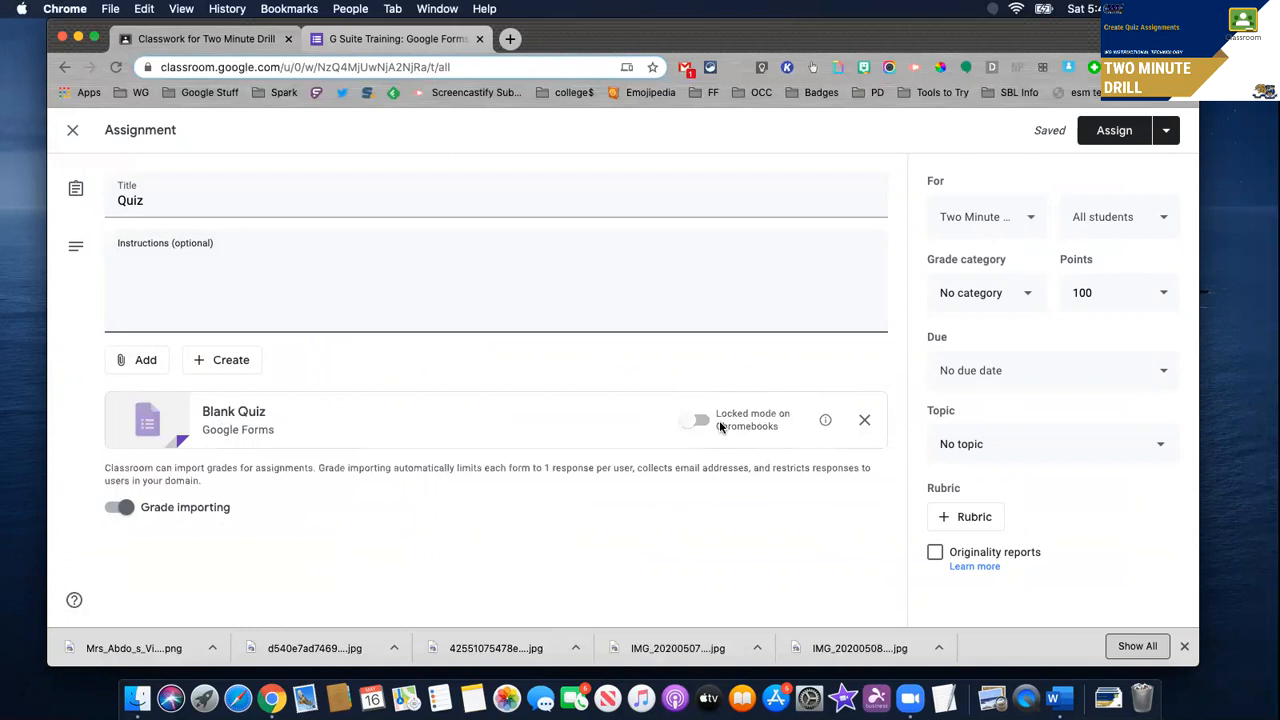
Replace the Blank Quiz attachment with "G Suite Training: Google Forms Quiz" from Google Drive and assign it to all students without a grade category.
click(864, 422)
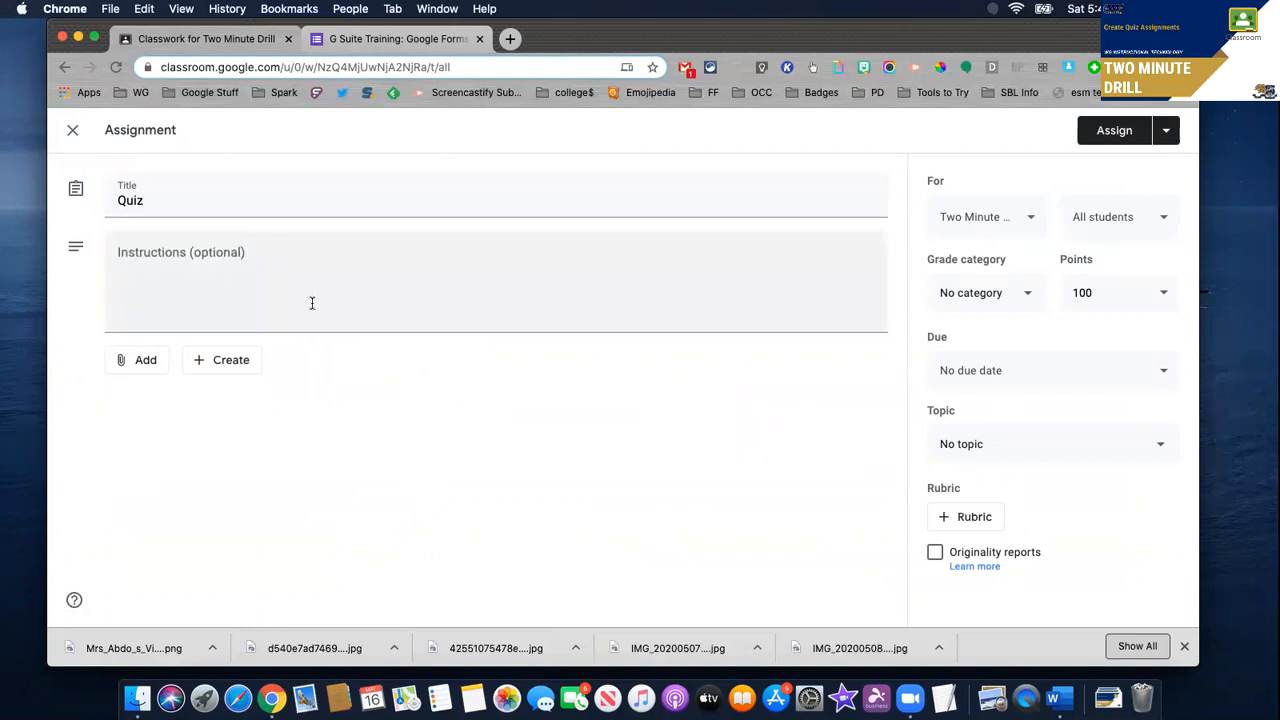
click(146, 362)
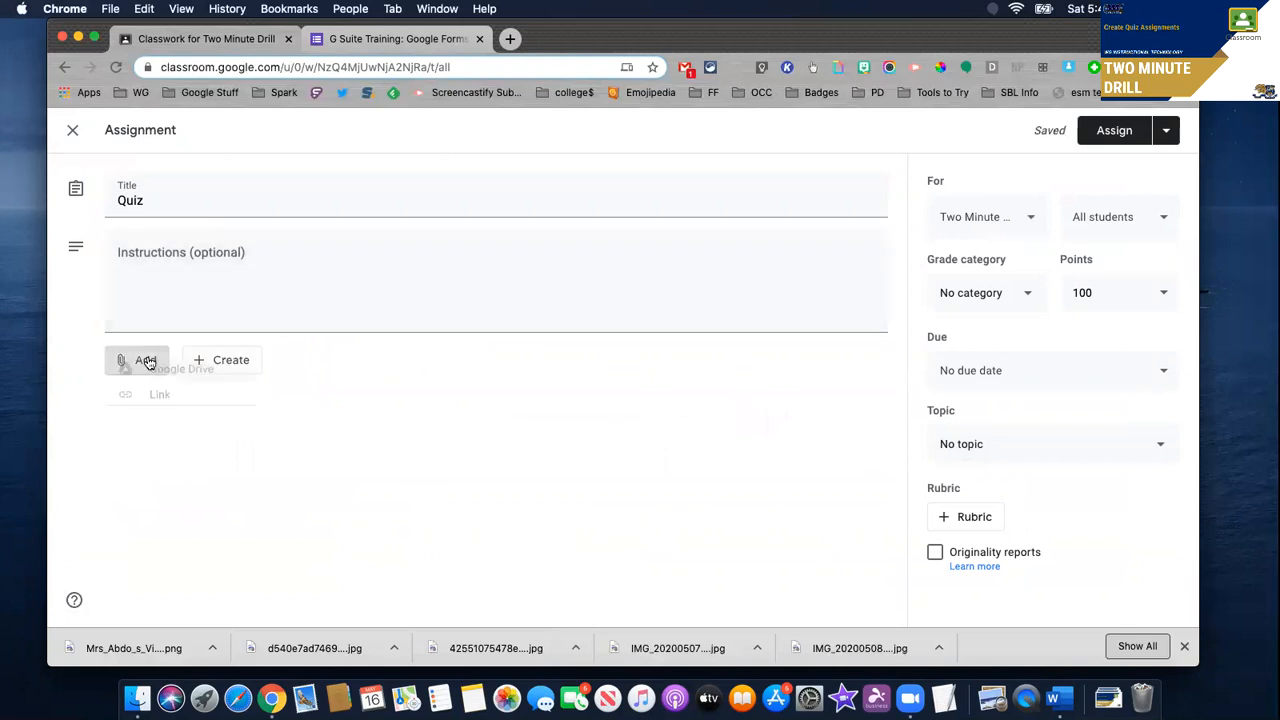
click(151, 395)
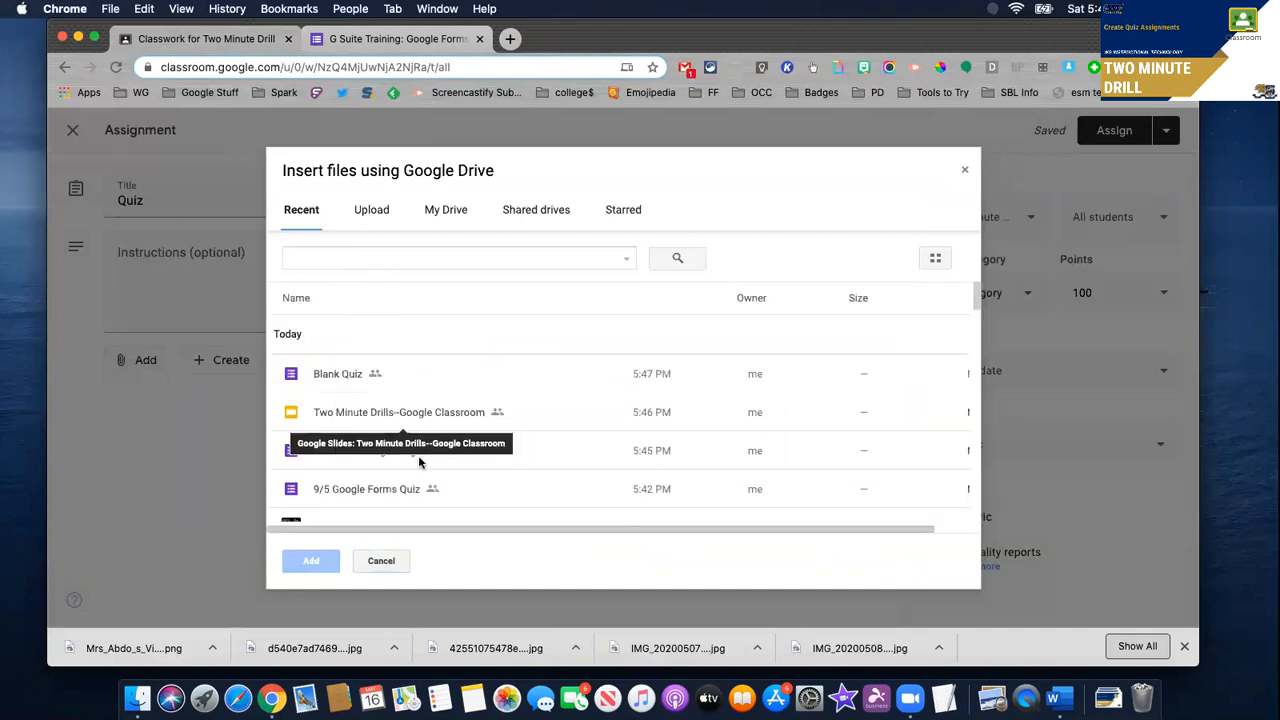
double_click(382, 451)
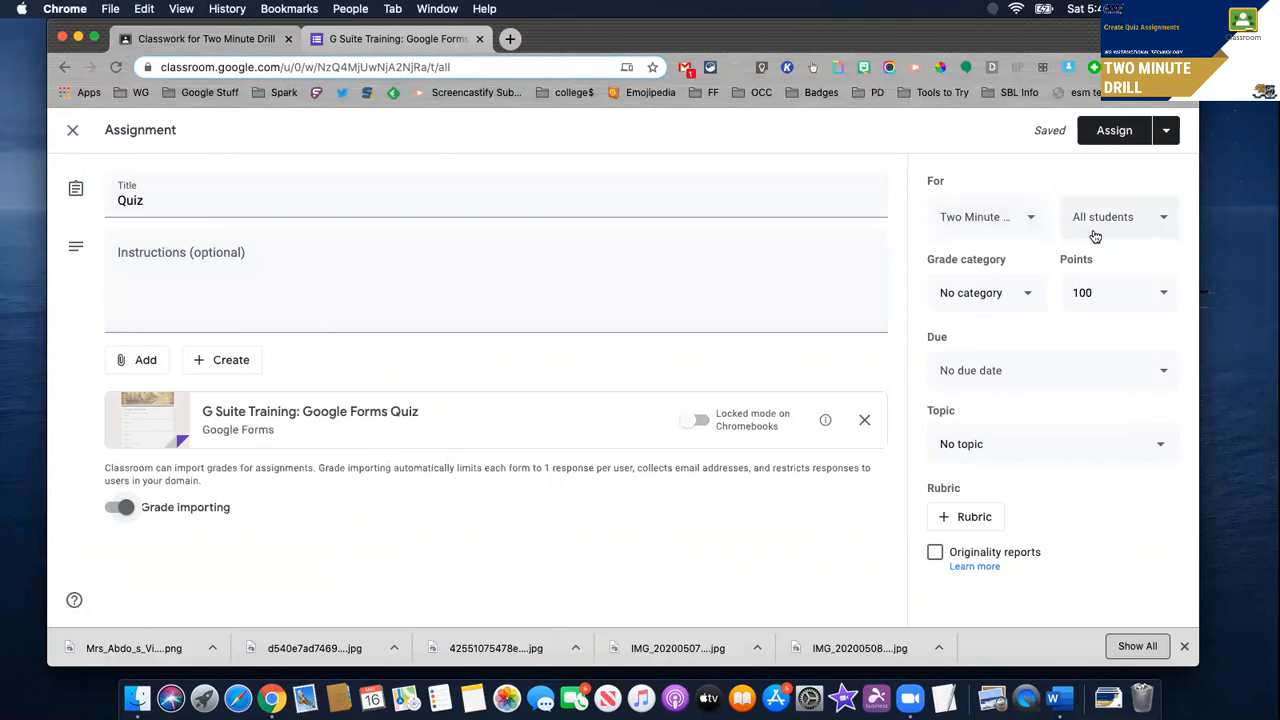
click(1101, 134)
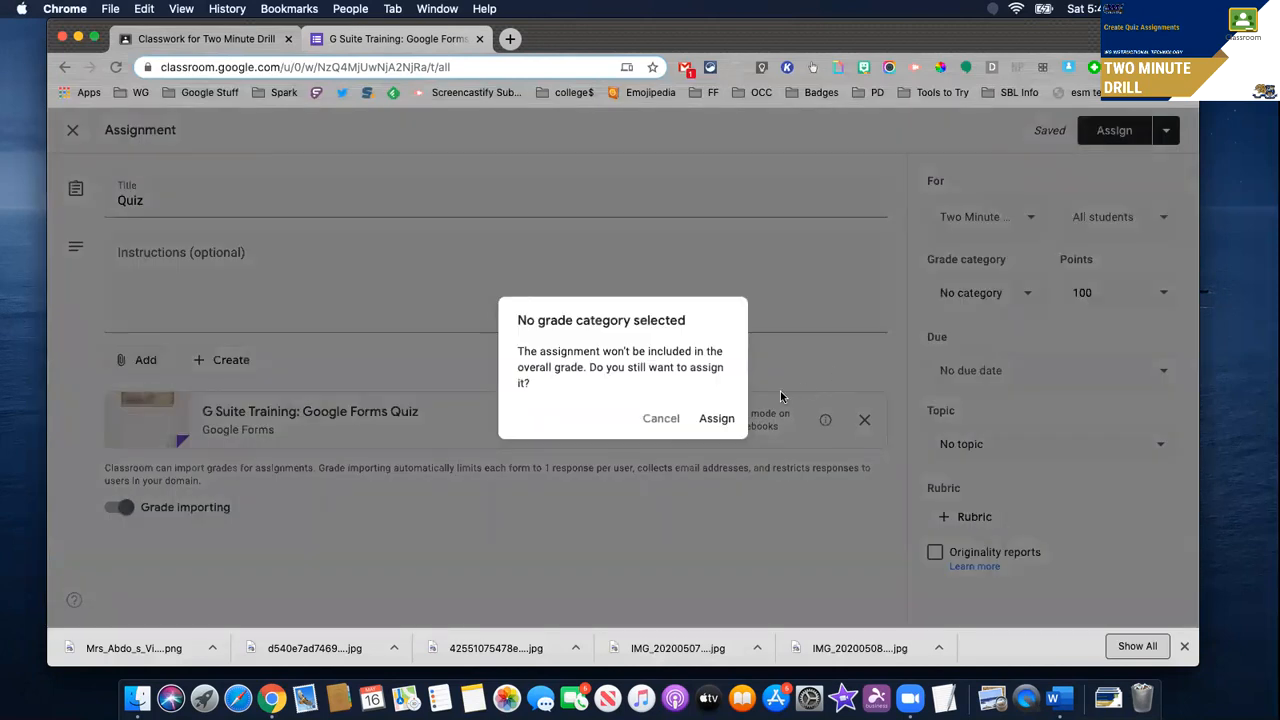
click(717, 419)
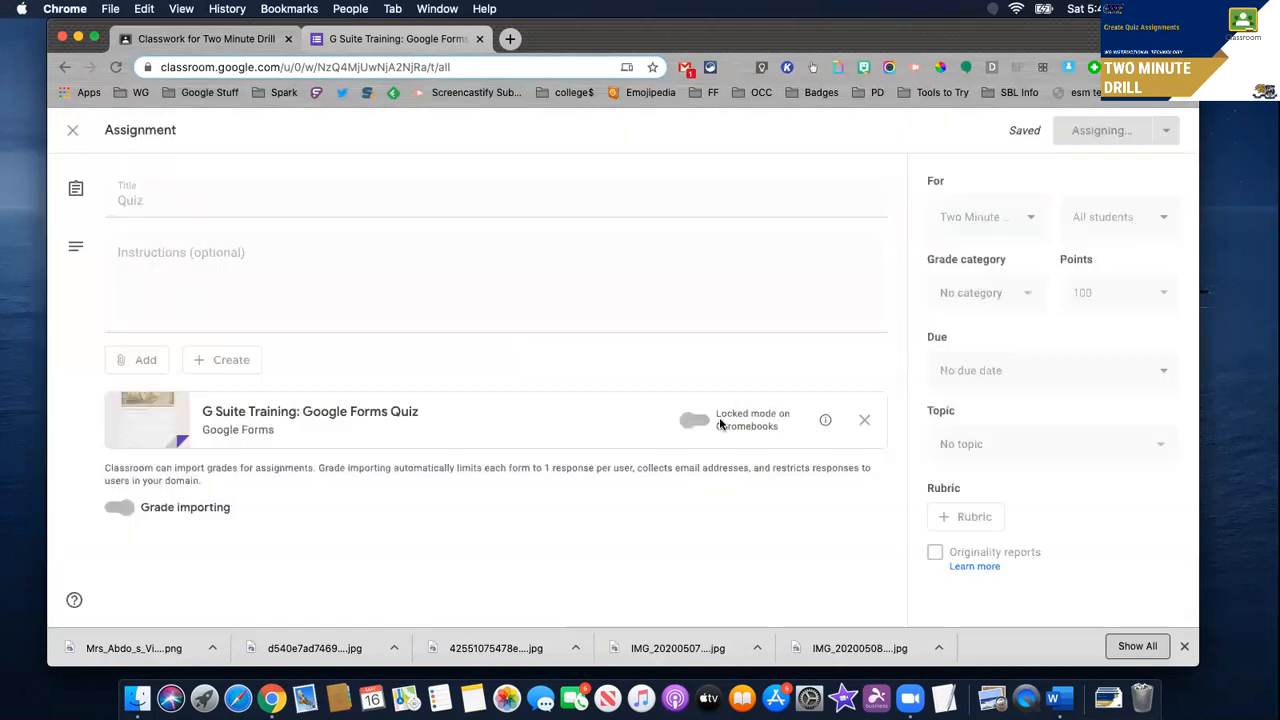
Switch to the G Suite Training: Google Forms Quiz form and review its quiz settings, including locked mode, grade release and what respondents can see.
click(391, 40)
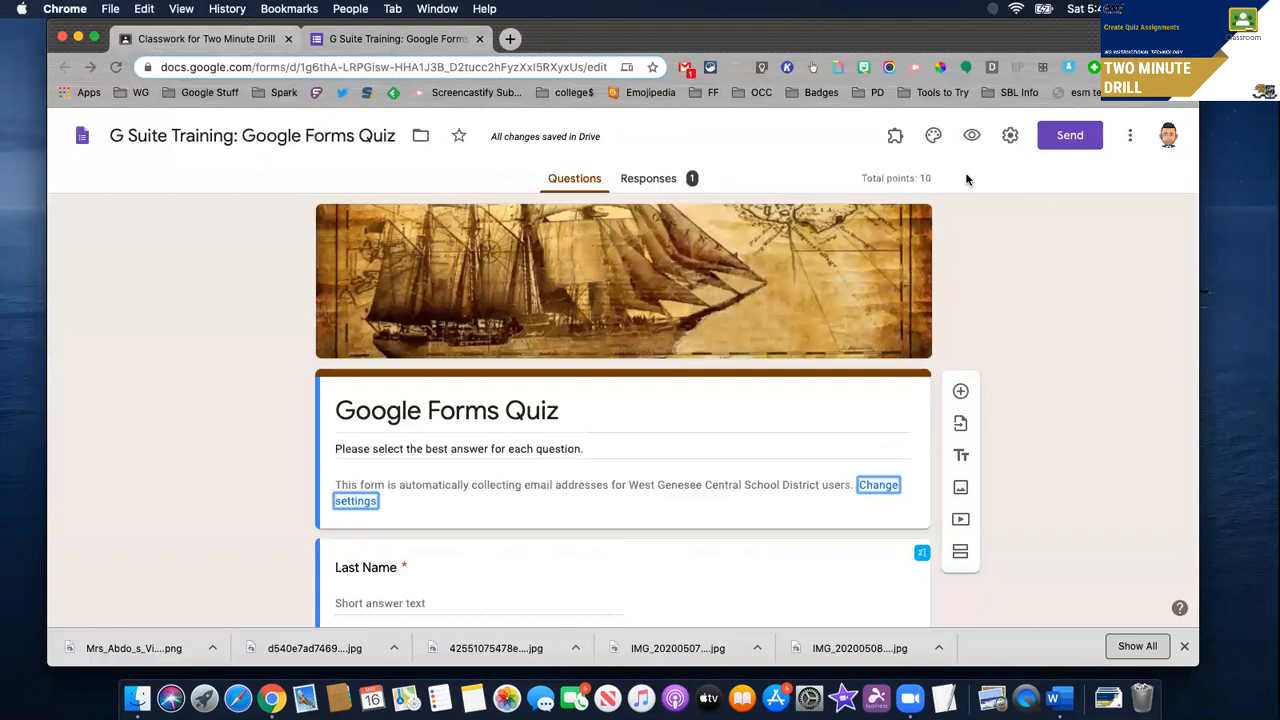
click(1011, 137)
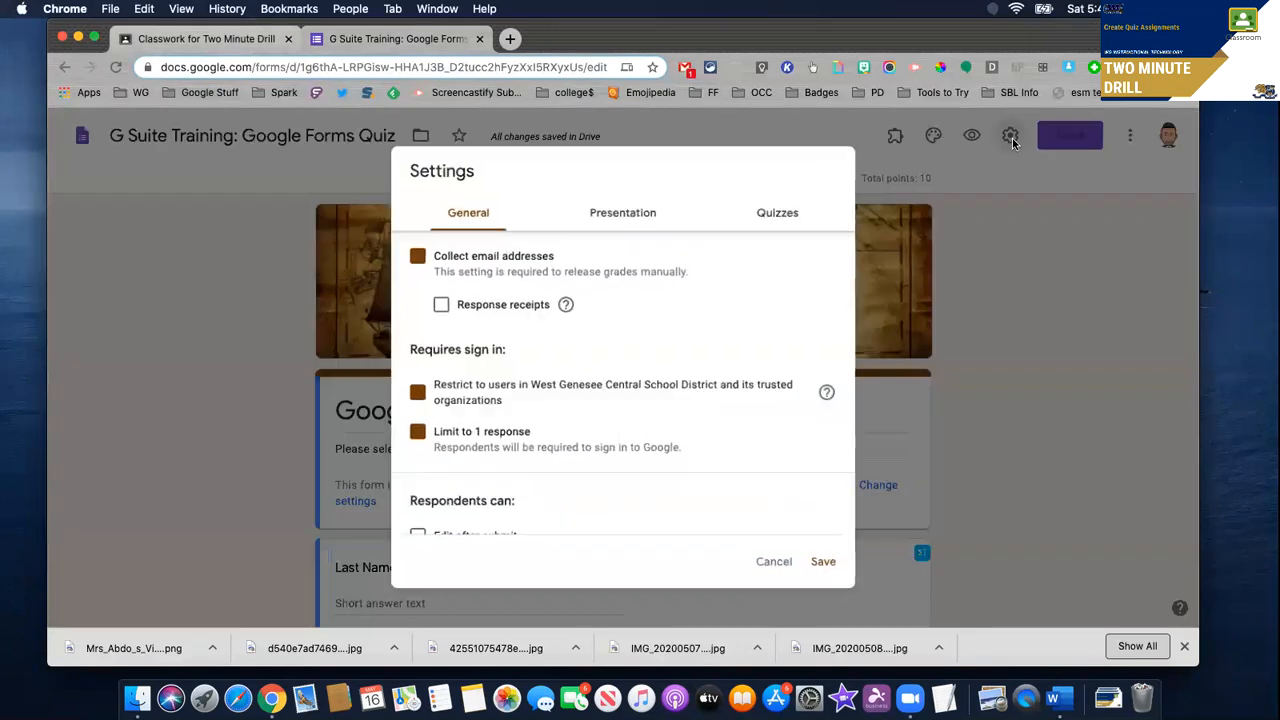
click(783, 211)
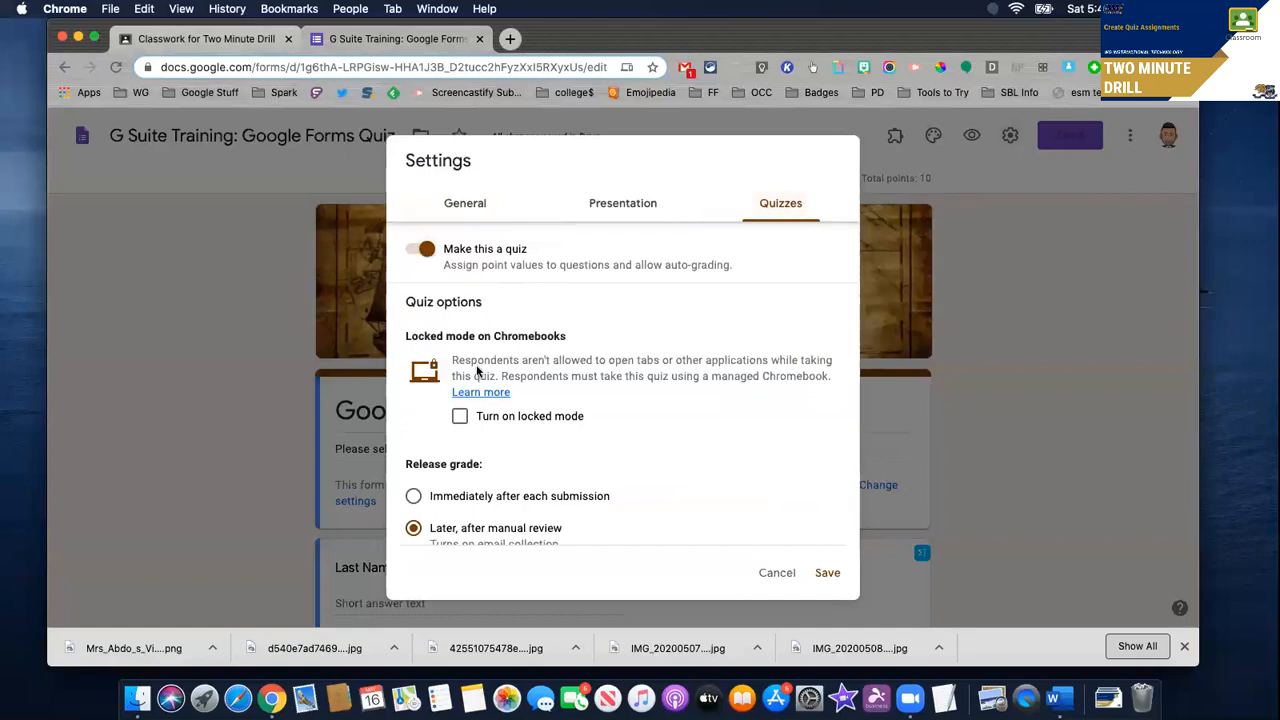
scroll(596, 398, down, 2)
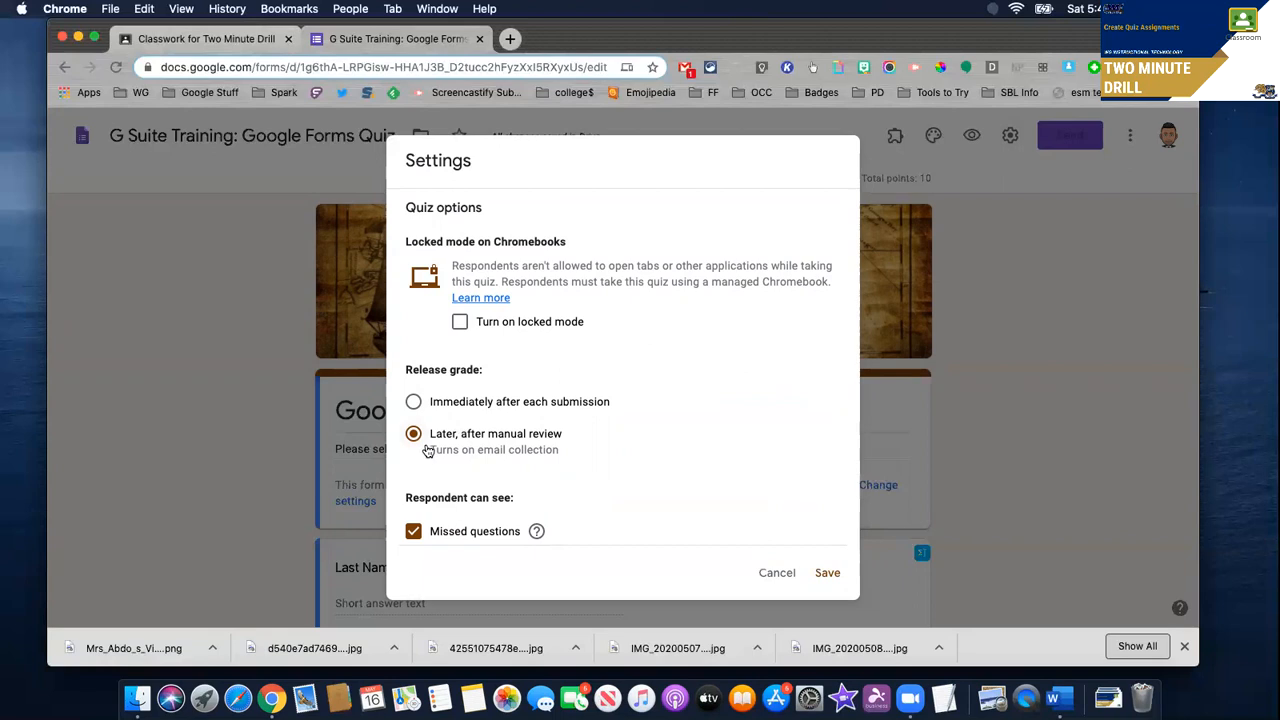
scroll(511, 453, down, 2)
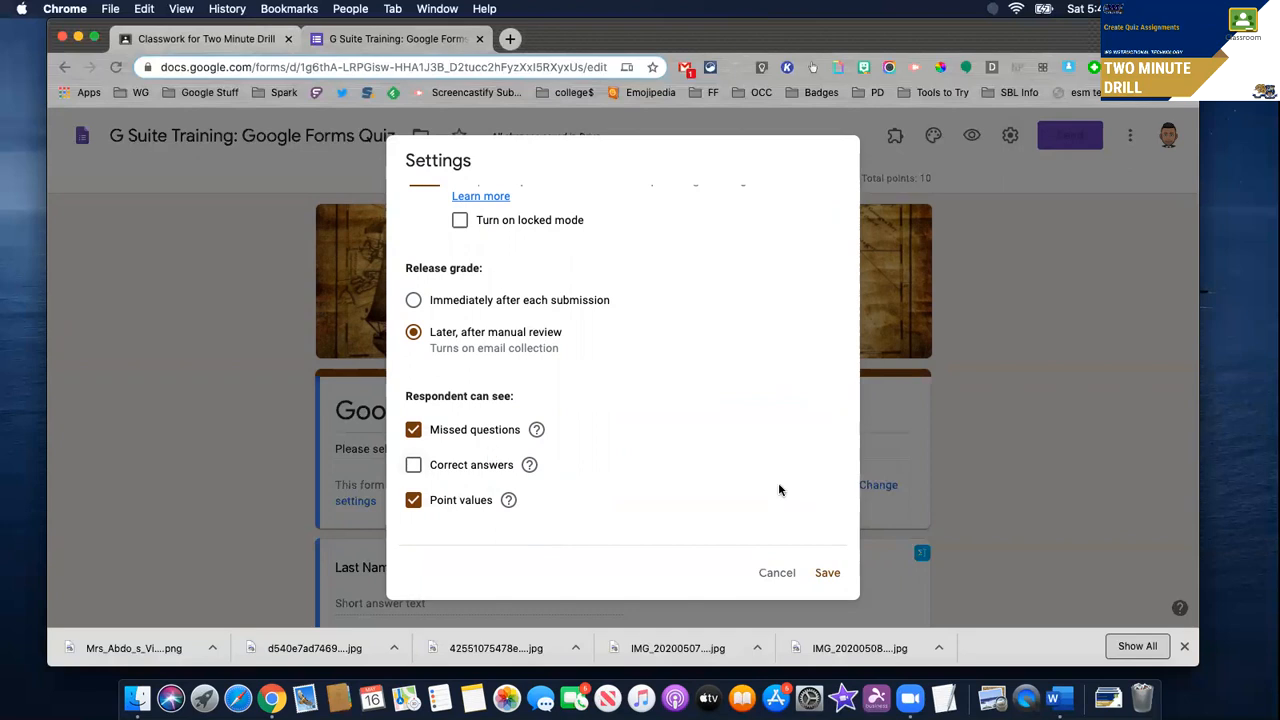
scroll(666, 405, up, 5)
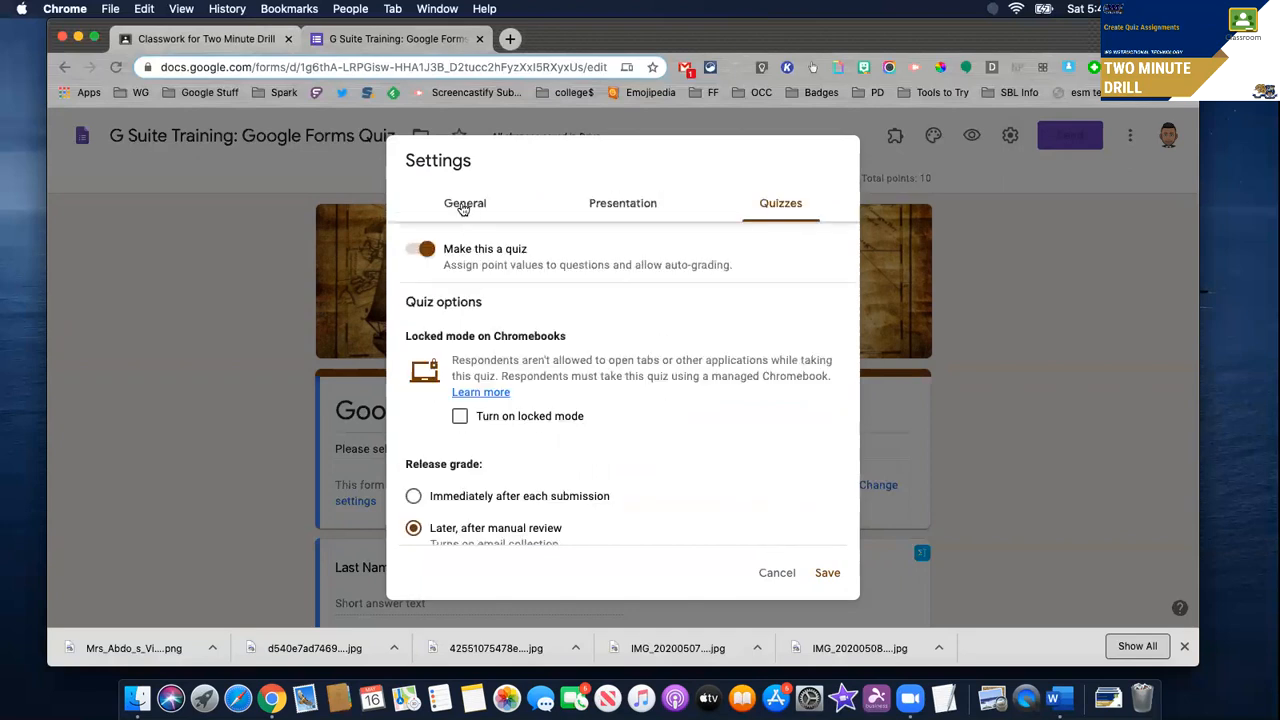
Review the form's general settings for email collection, sign-in and response limits, and save the settings.
click(463, 211)
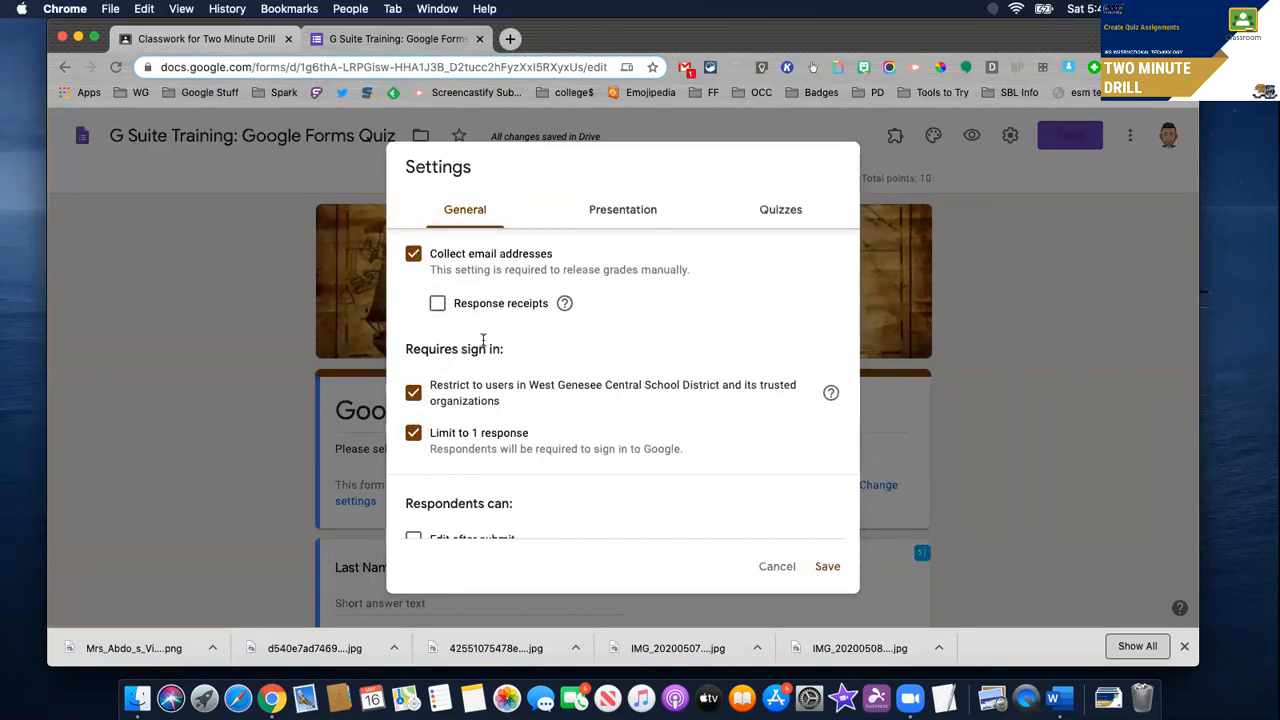
scroll(483, 340, down, 2)
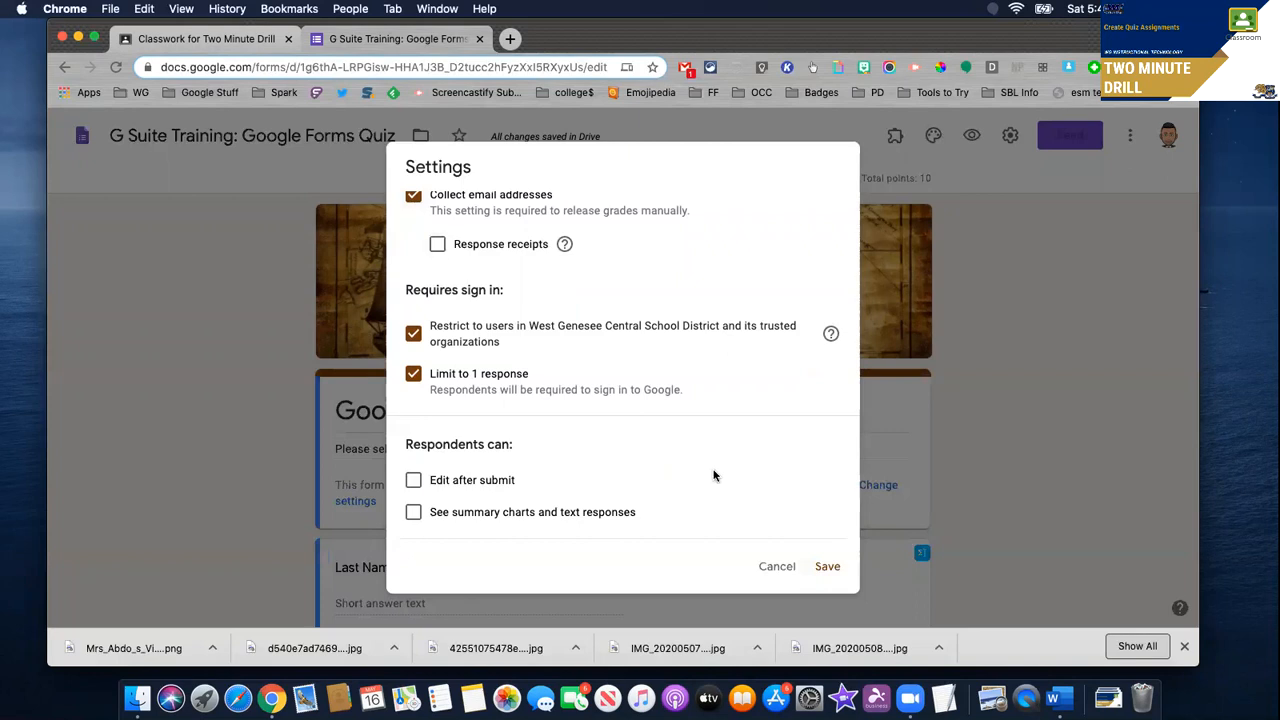
click(827, 567)
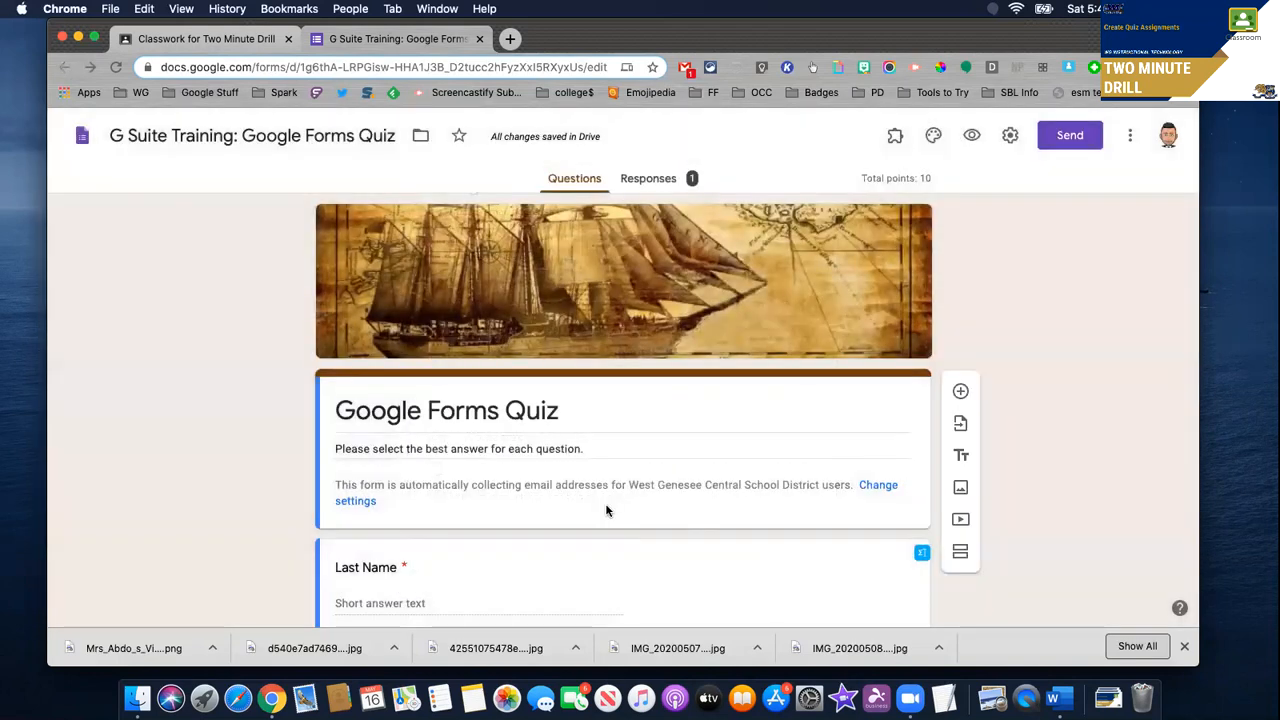
Look over the form's opening questions, preview the form as a respondent and close the preview.
scroll(606, 511, down, 3)
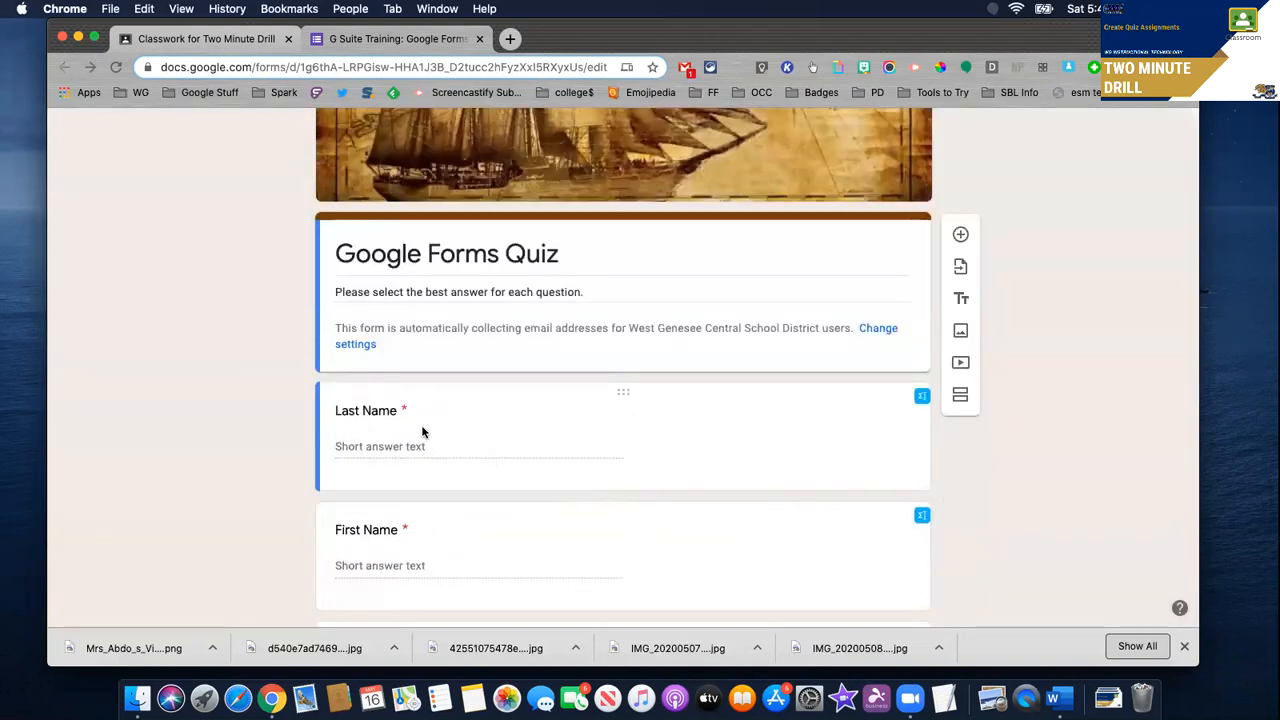
scroll(422, 432, down, 2)
scroll(474, 480, down, 3)
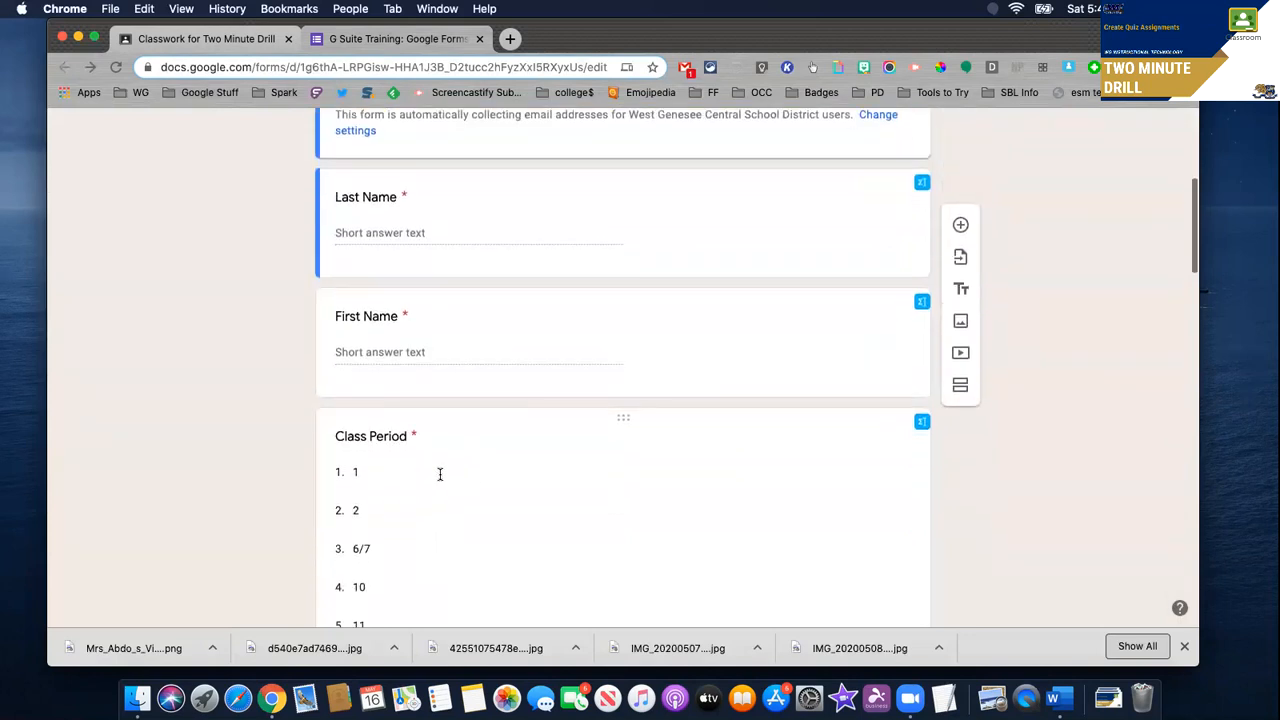
scroll(501, 483, up, 5)
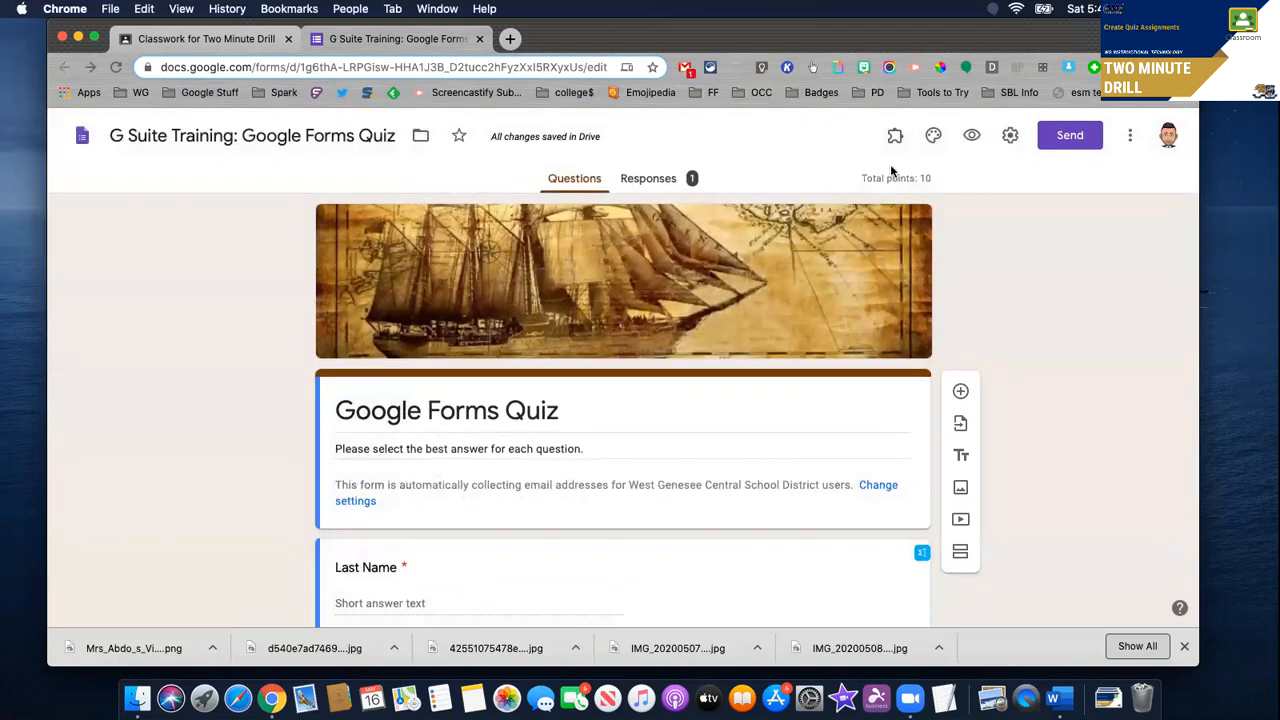
click(969, 142)
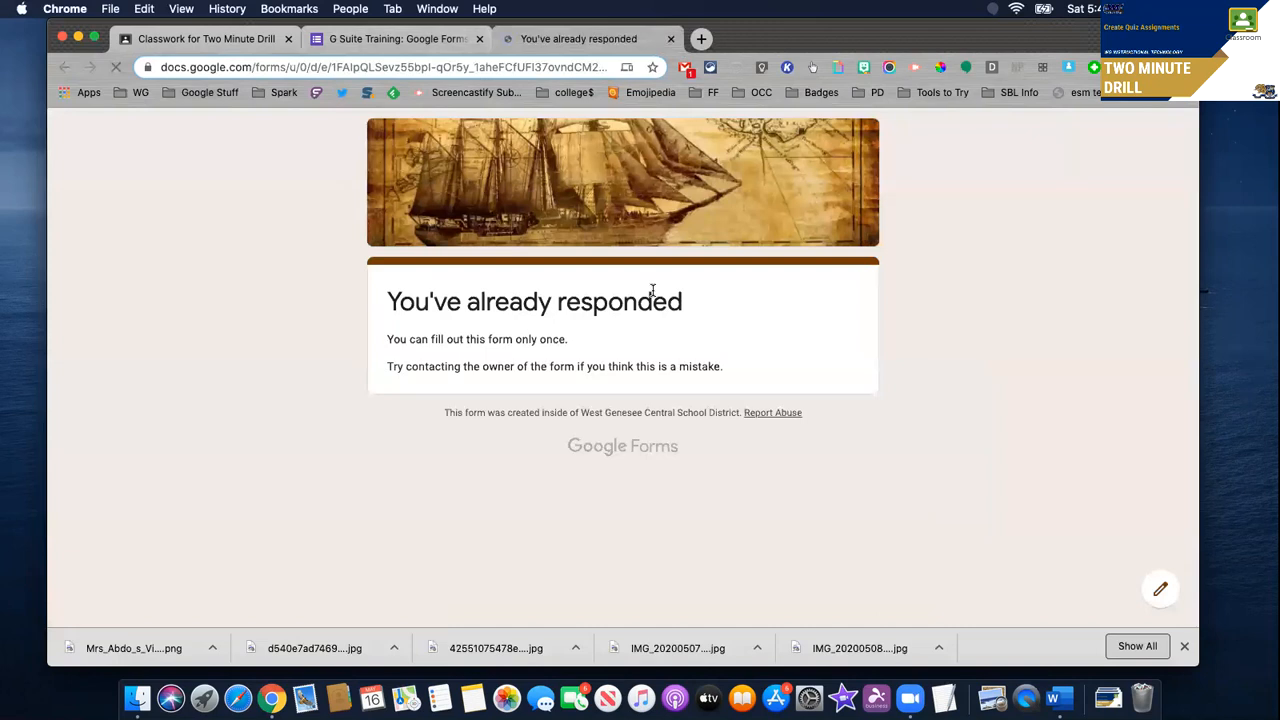
click(671, 39)
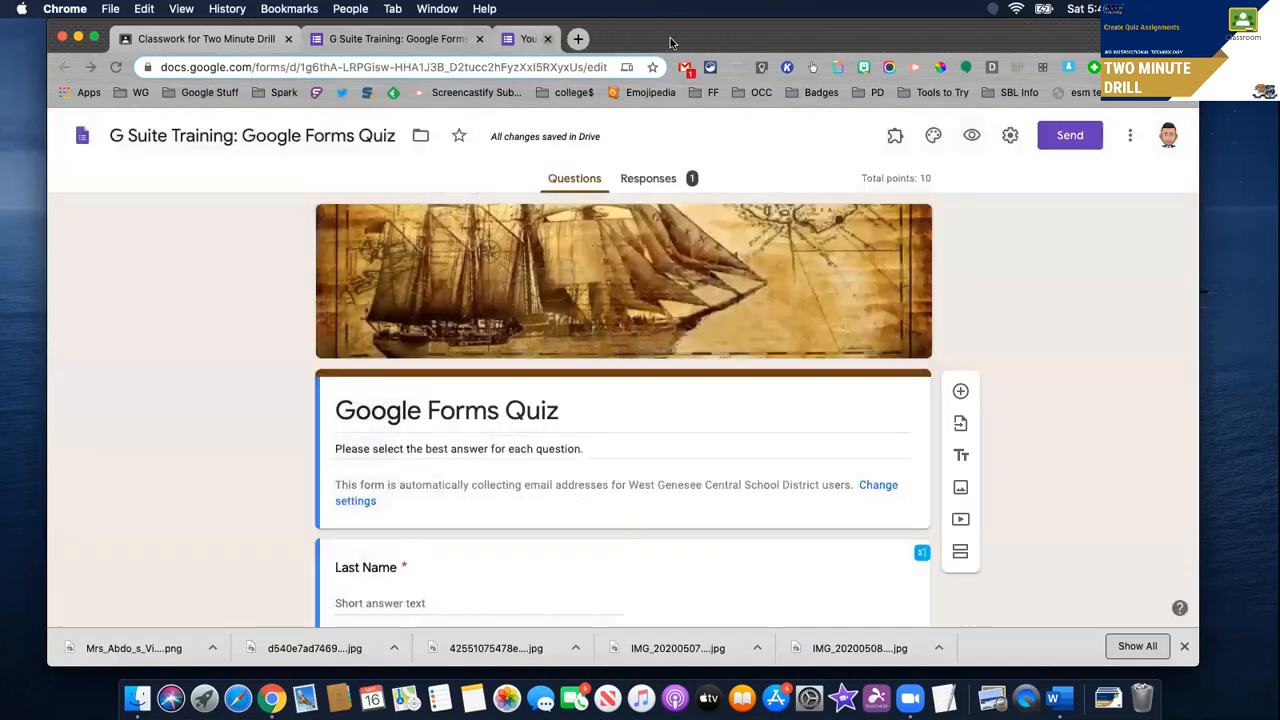
Examine the name and class period questions again and open the form's responses summary.
scroll(427, 461, down, 3)
scroll(410, 470, down, 3)
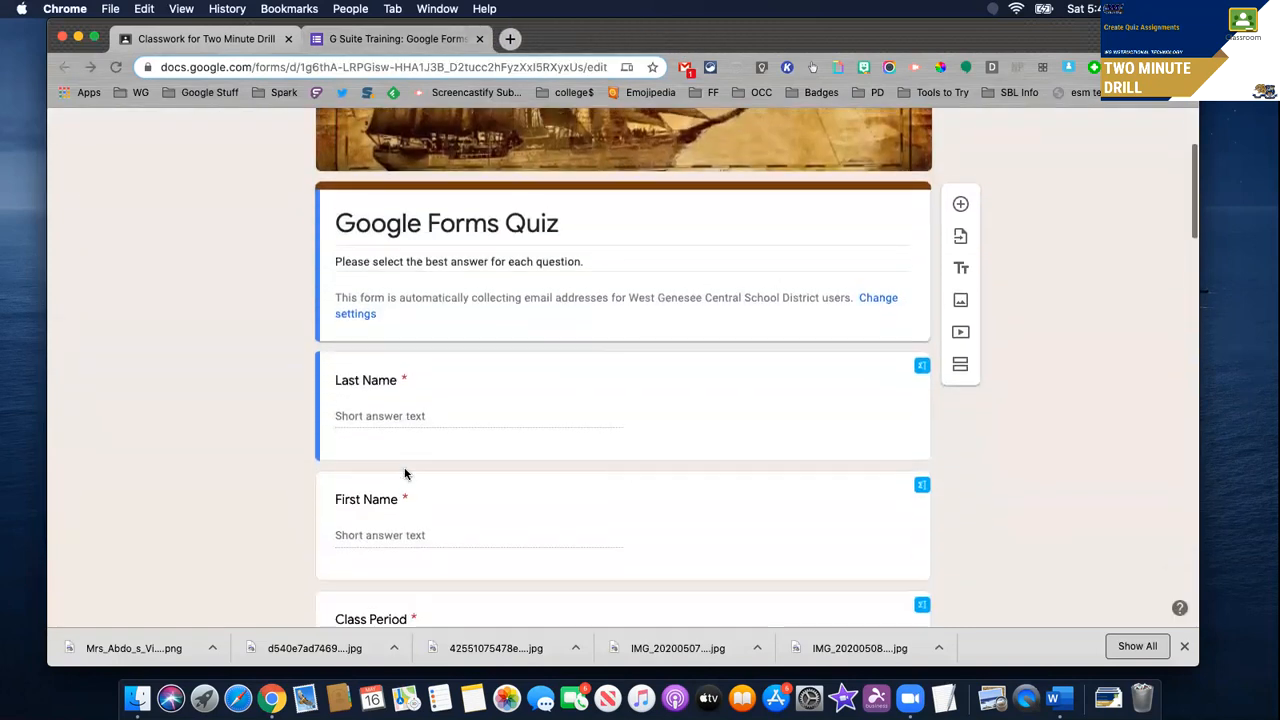
scroll(414, 470, down, 2)
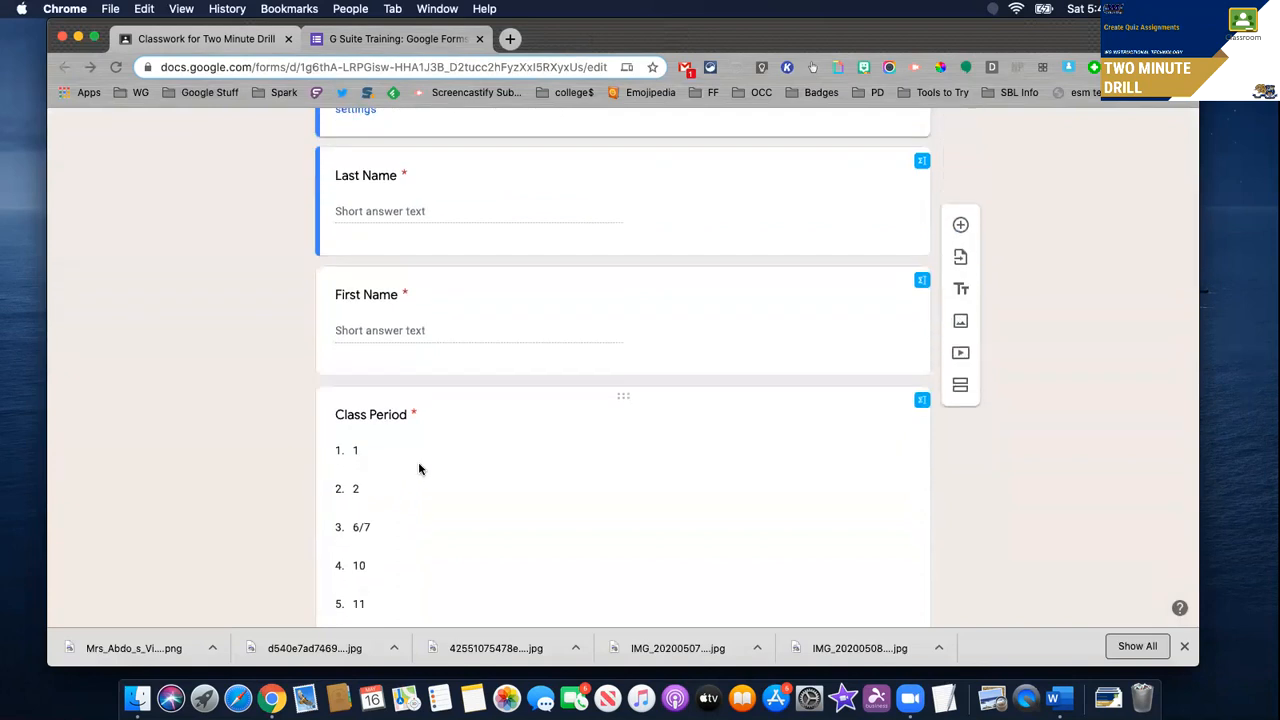
scroll(422, 466, down, 4)
scroll(420, 466, up, 10)
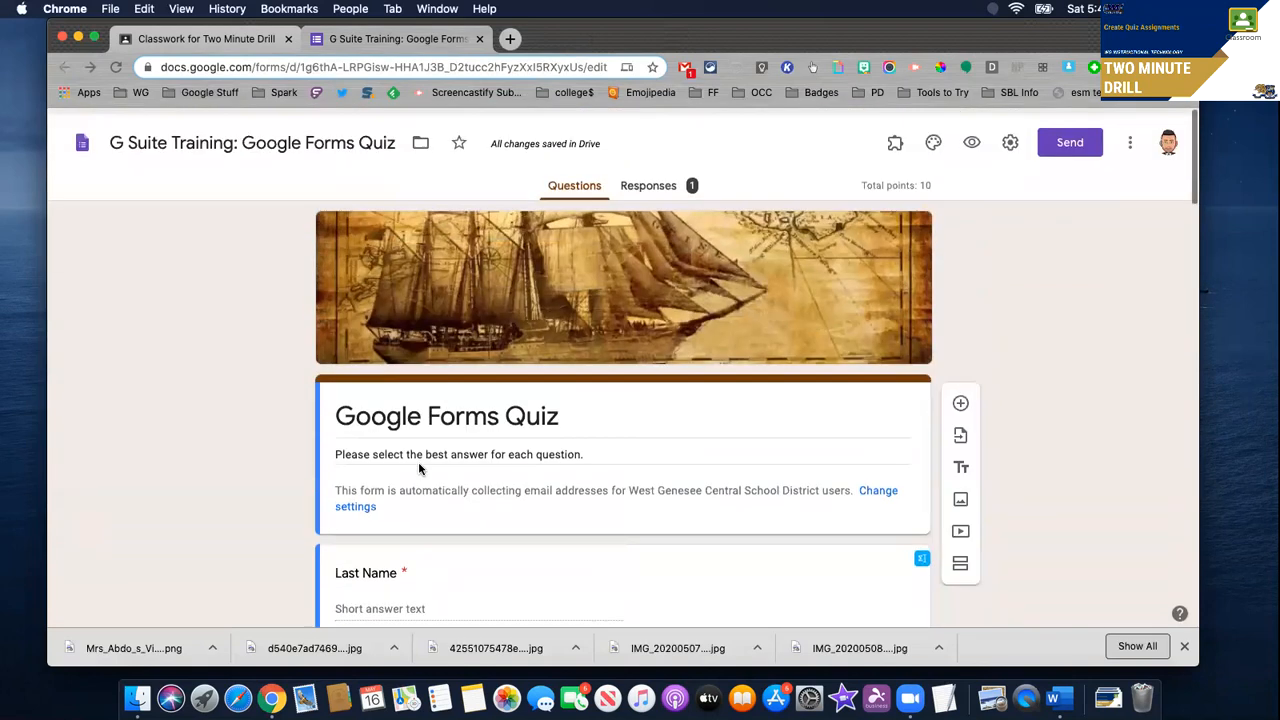
click(648, 179)
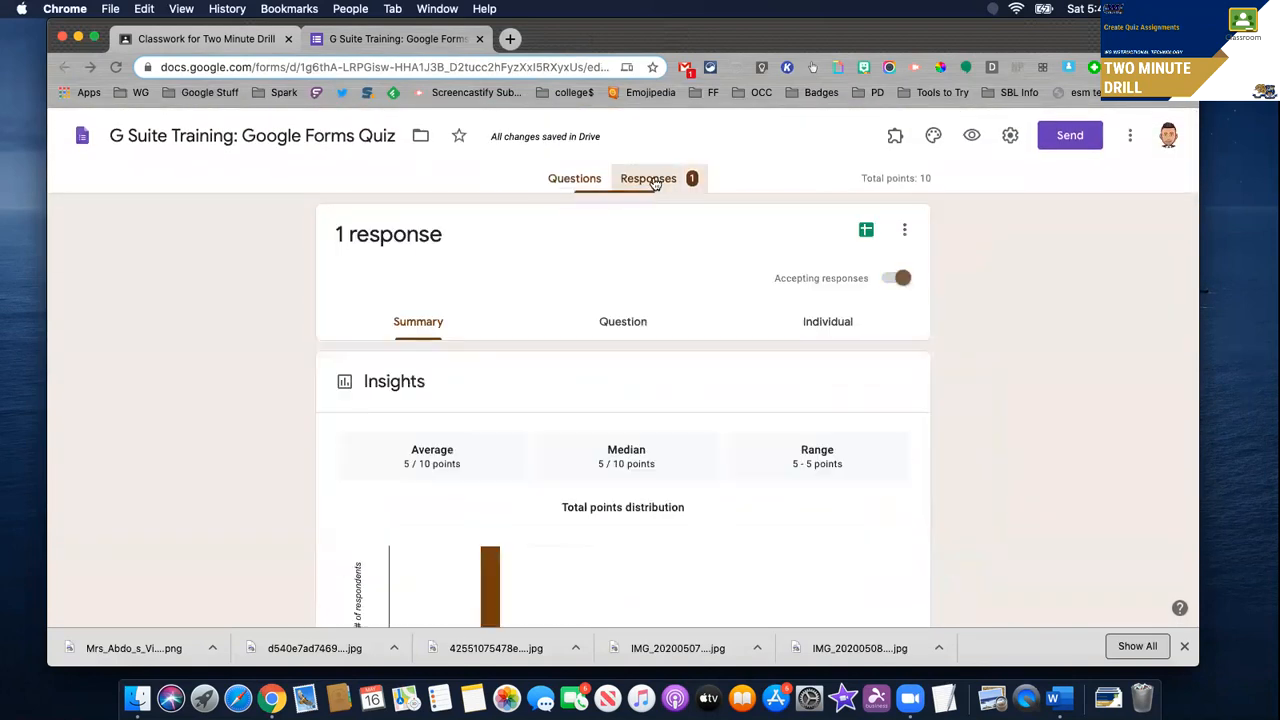
Return to the class's classwork, expand the Quiz assignment and open its attached Google Forms Quiz for editing.
click(252, 38)
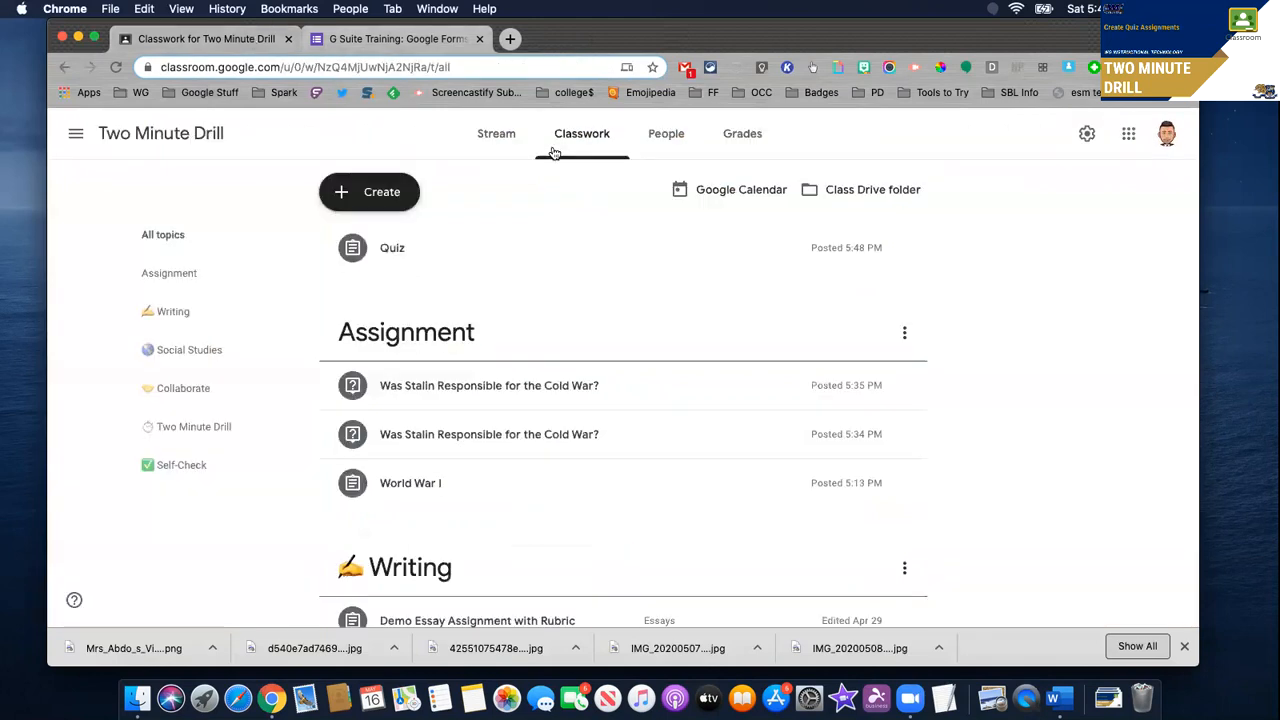
click(491, 258)
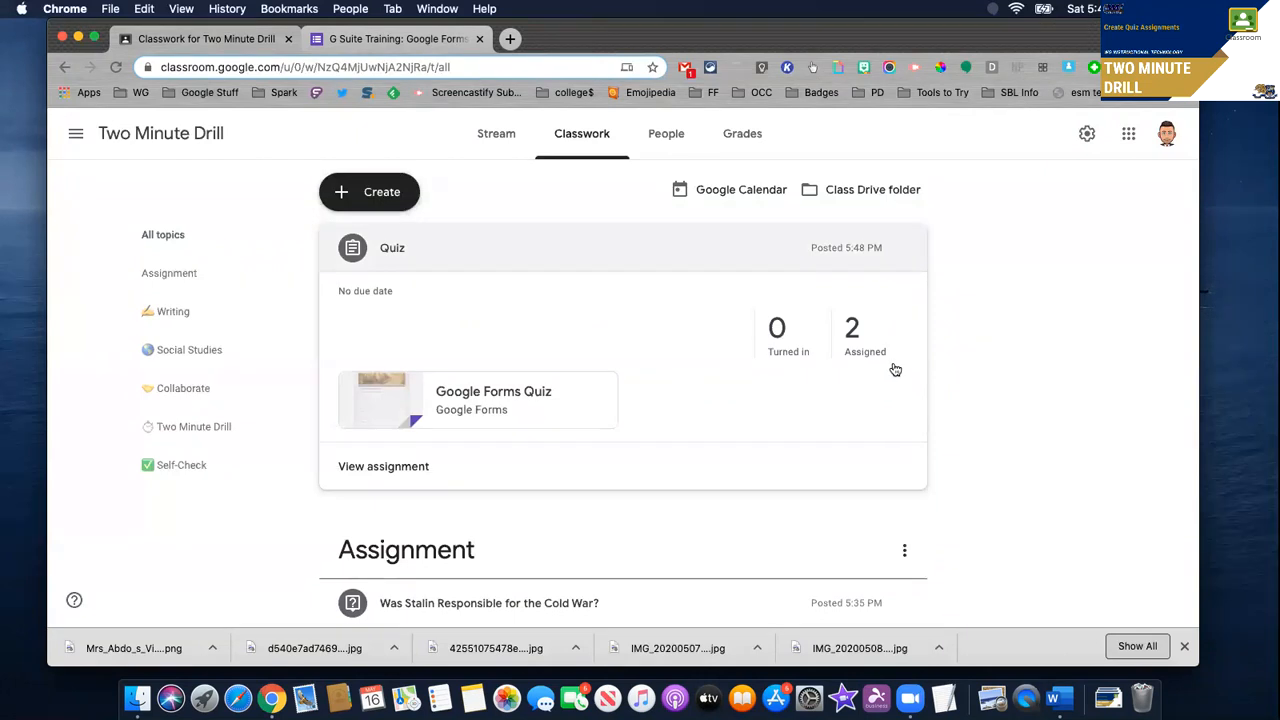
click(498, 405)
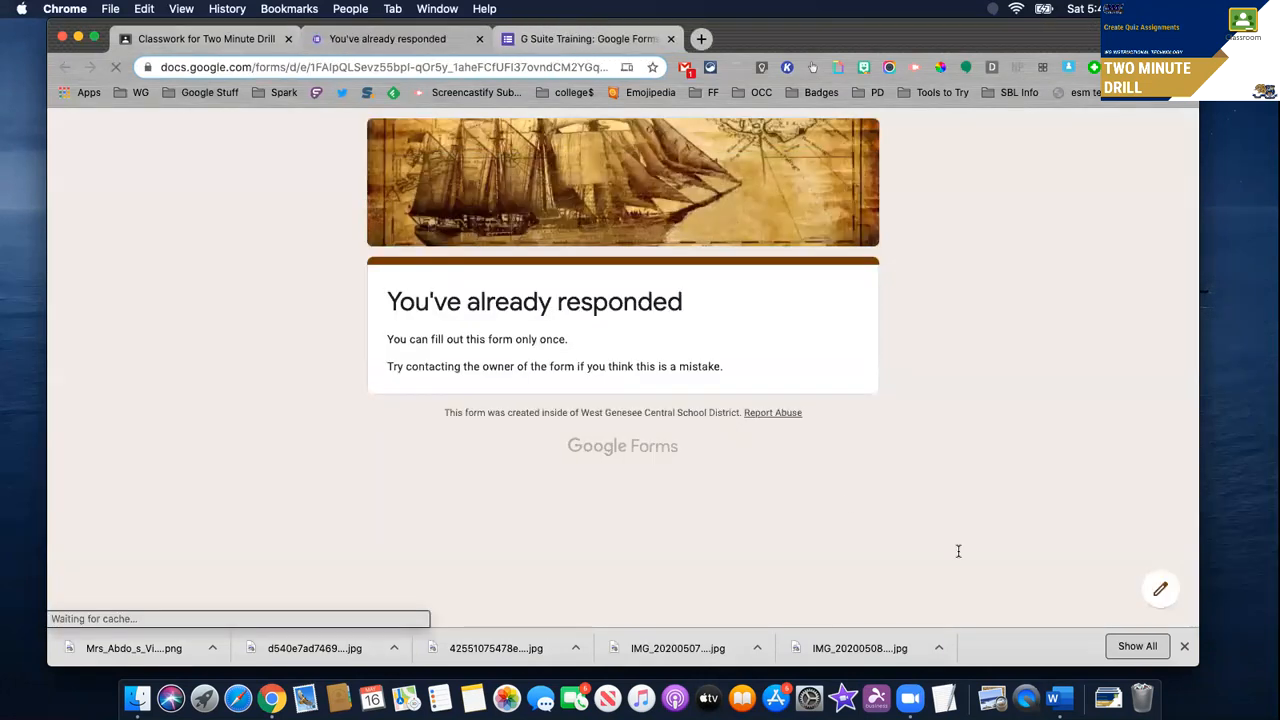
click(1160, 591)
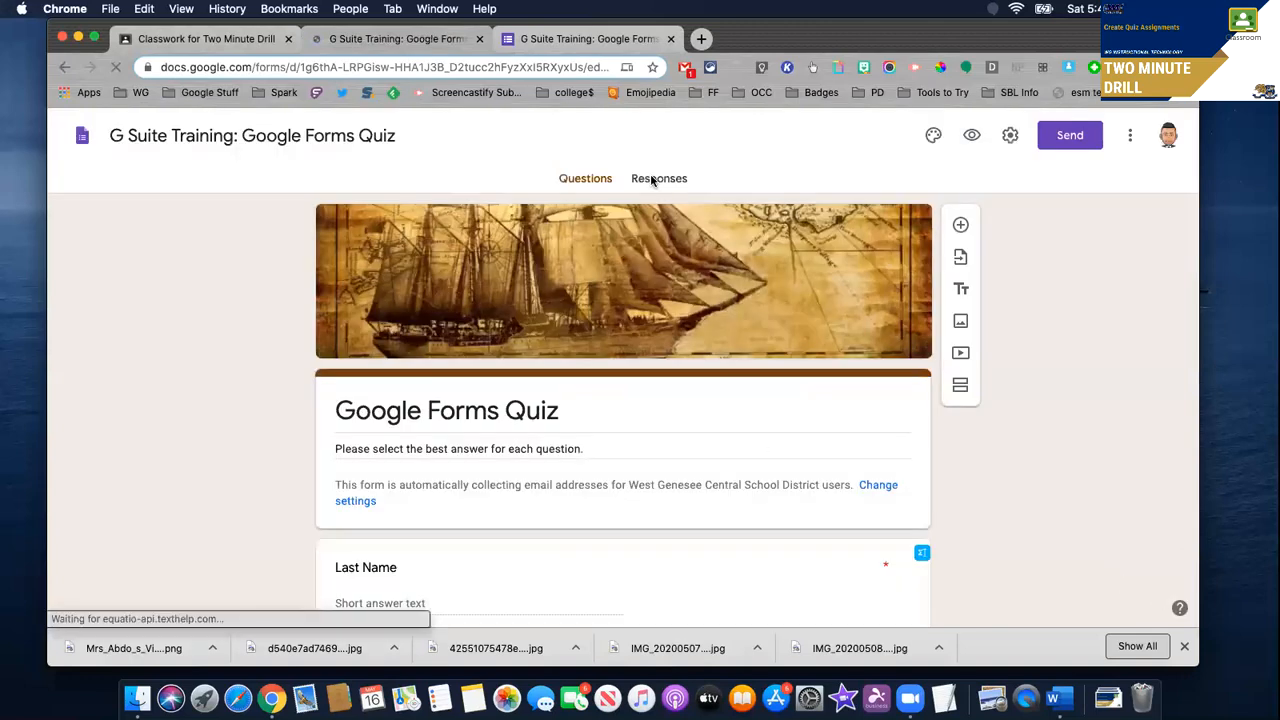
Review the quiz's response summary, from the point distribution and score release section through the final written answer.
click(652, 180)
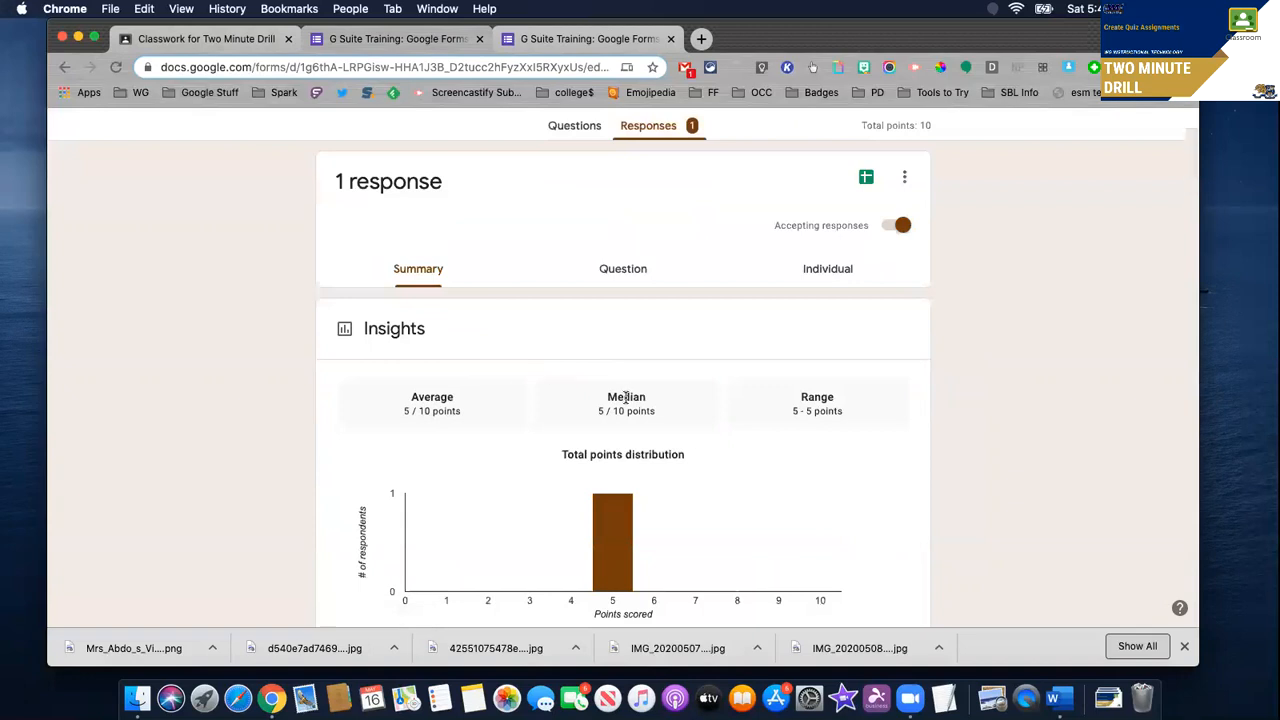
scroll(625, 396, down, 5)
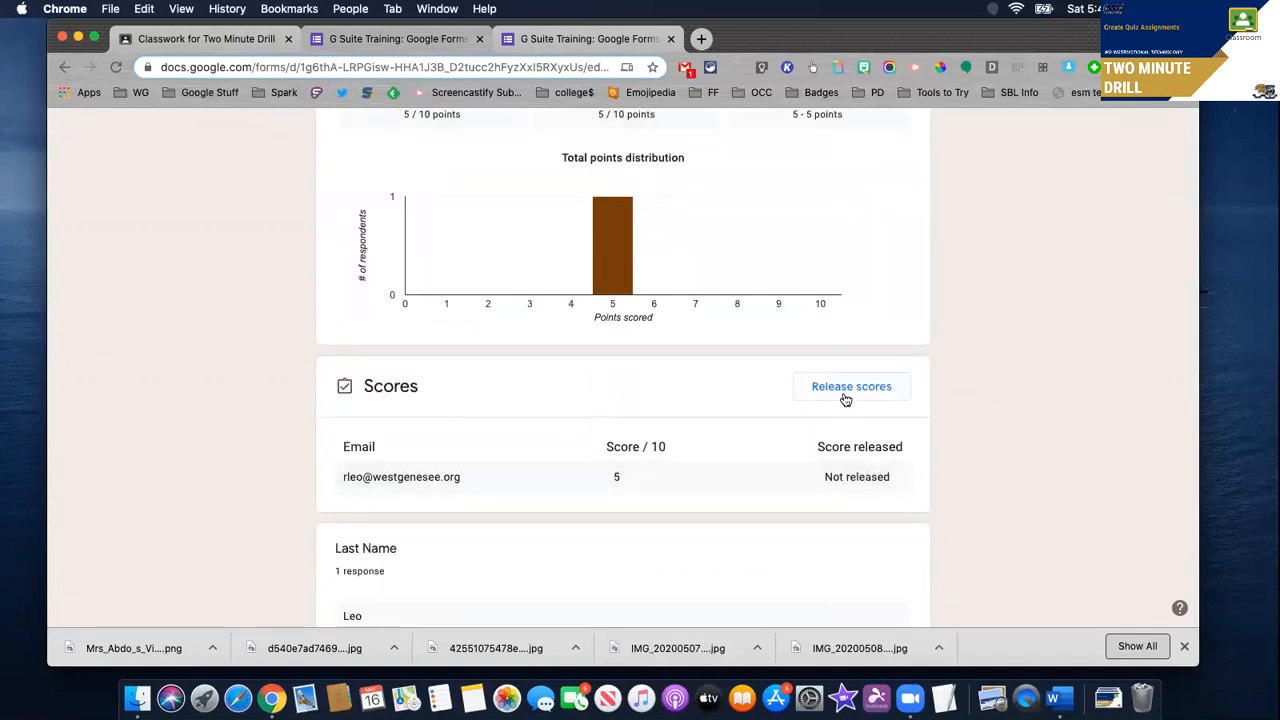
scroll(686, 478, down, 9)
scroll(686, 478, down, 20)
scroll(686, 481, down, 3)
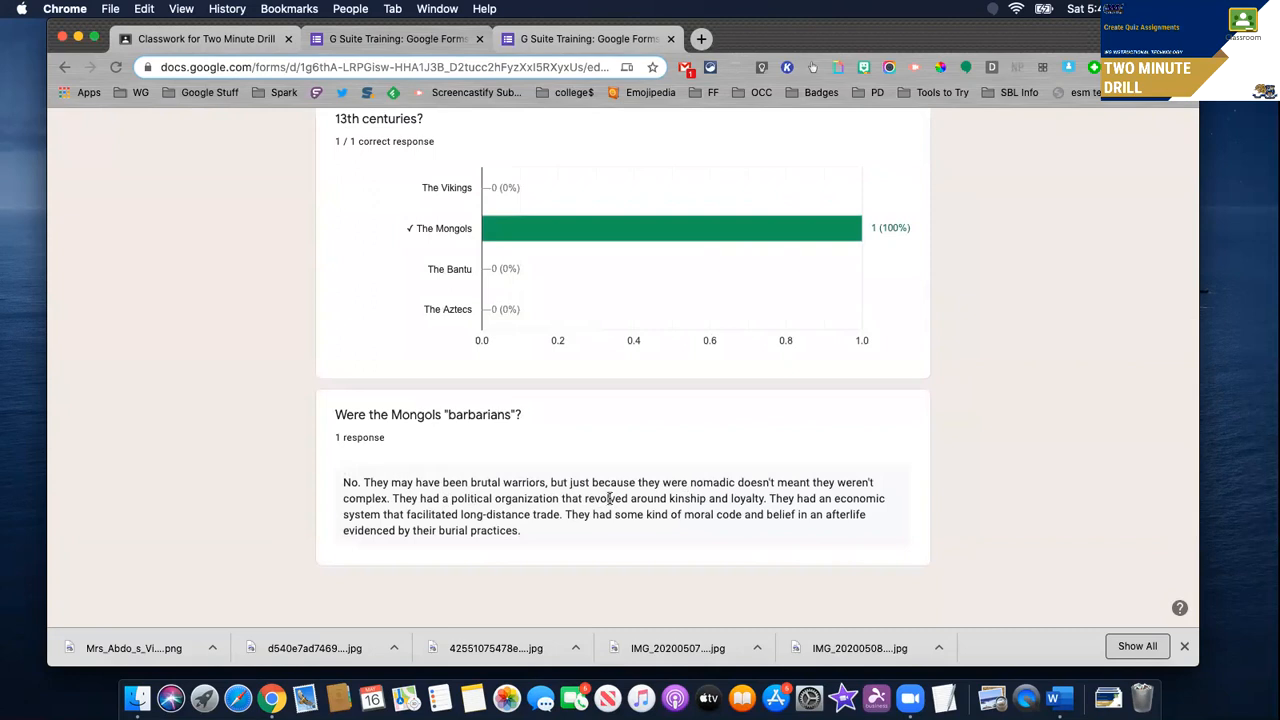
scroll(608, 497, up, 20)
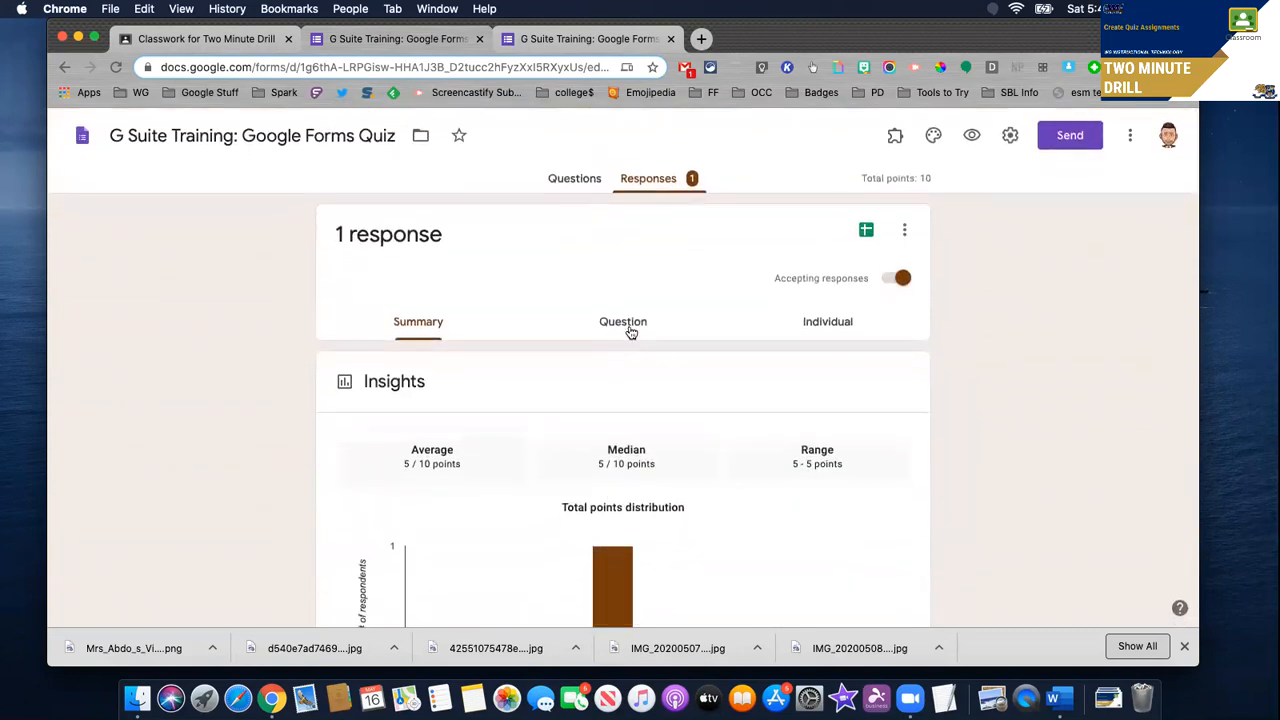
Review the quiz responses question by question, from Last Name to the question on which kingdom constructed Angor Wat.
click(625, 325)
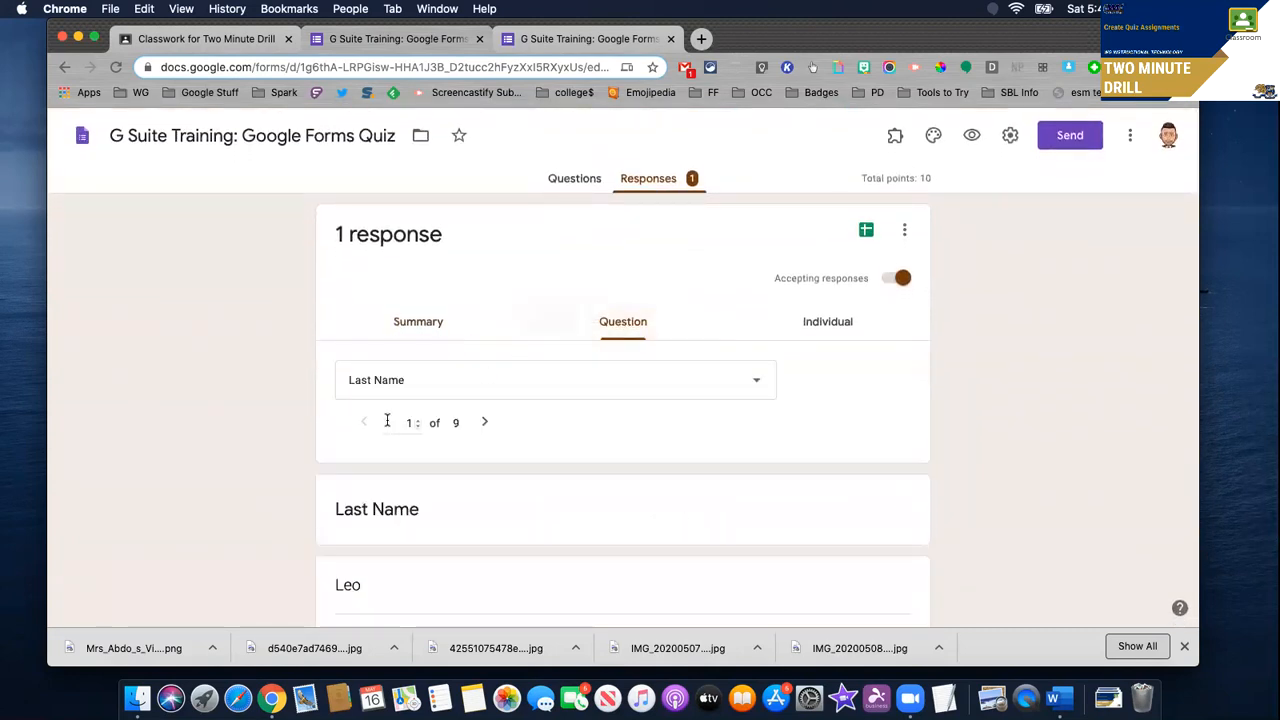
click(484, 425)
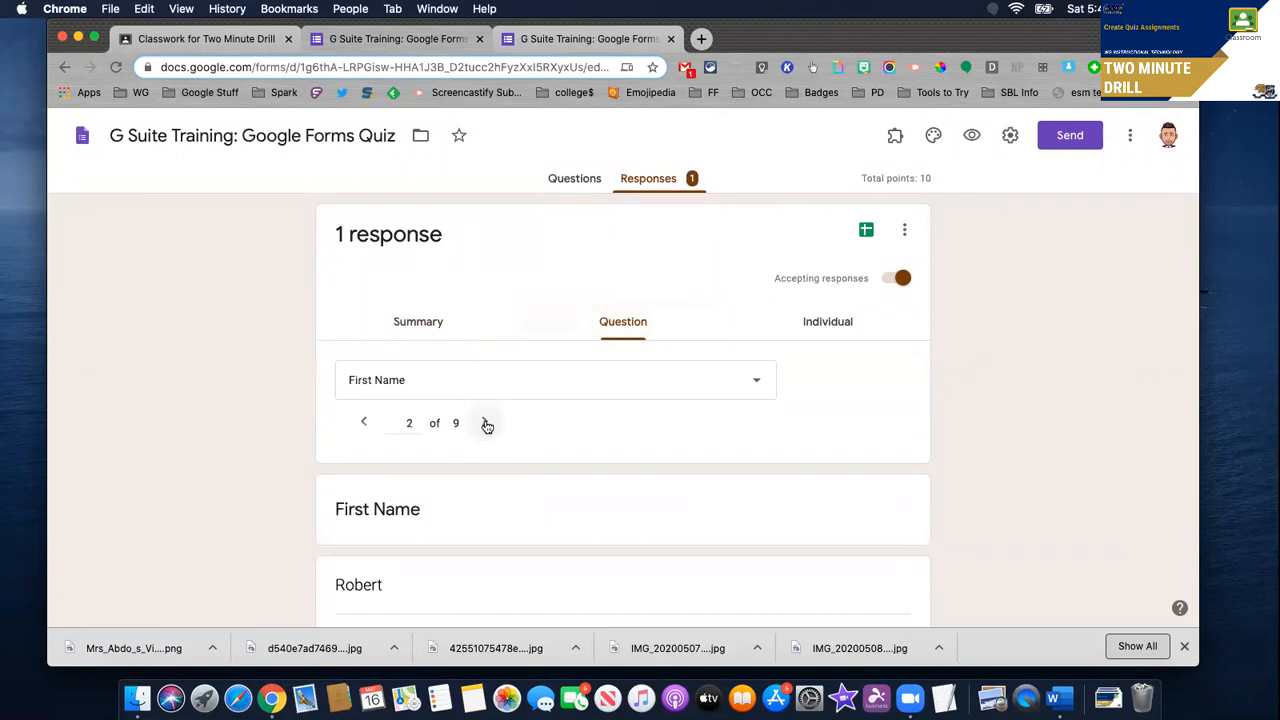
click(485, 424)
click(485, 424)
click(485, 424)
click(485, 424)
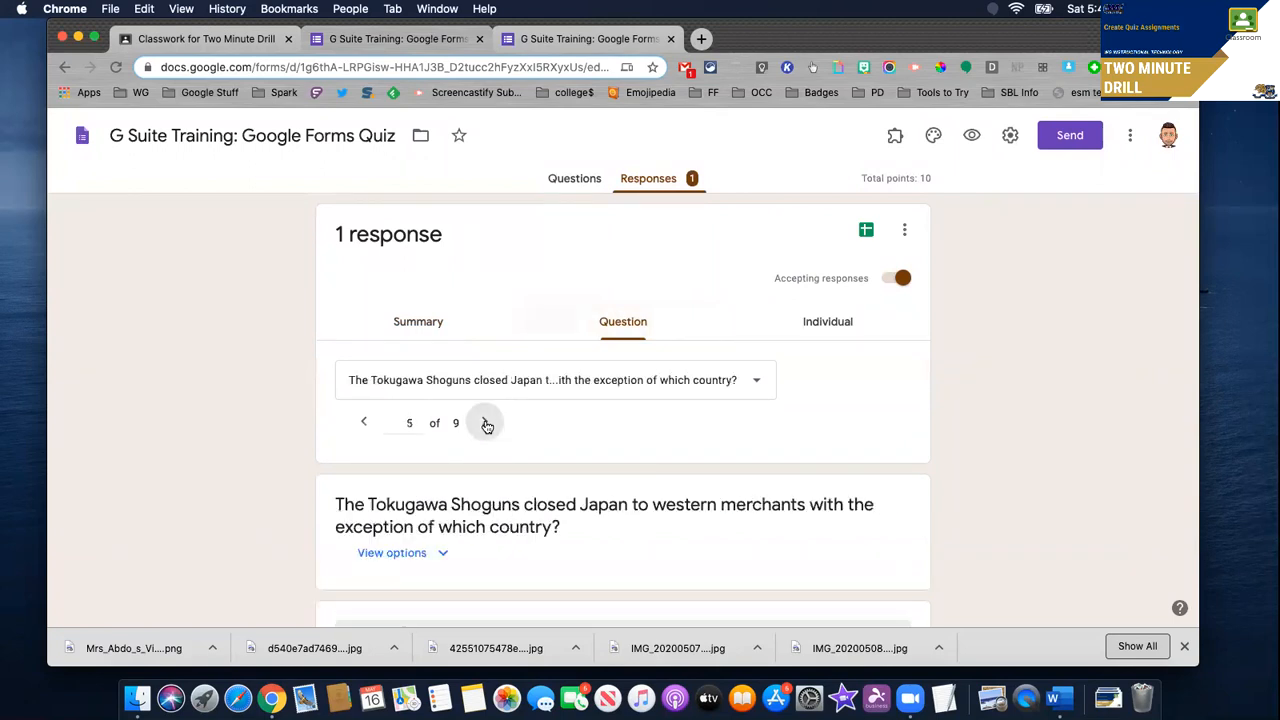
click(485, 424)
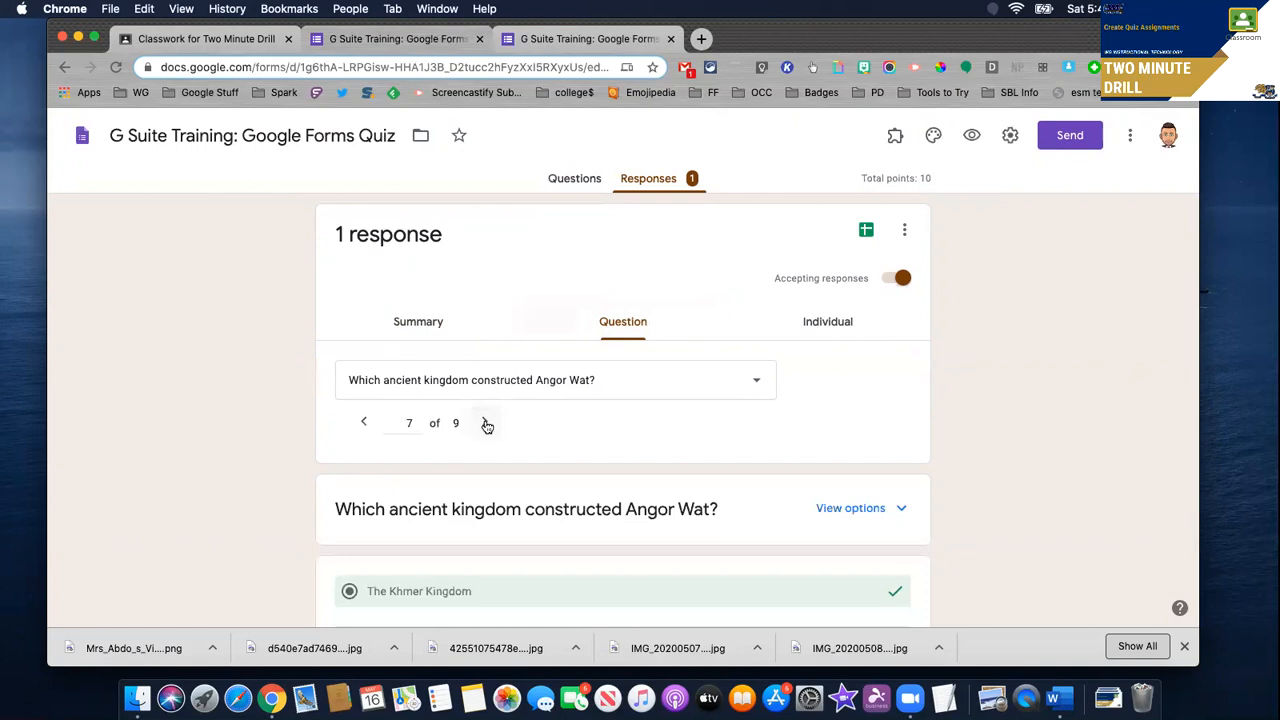
Show the responses to "Were the Mongols 'barbarians'?", award the written answer 5 of 5 points and save the grade.
click(755, 388)
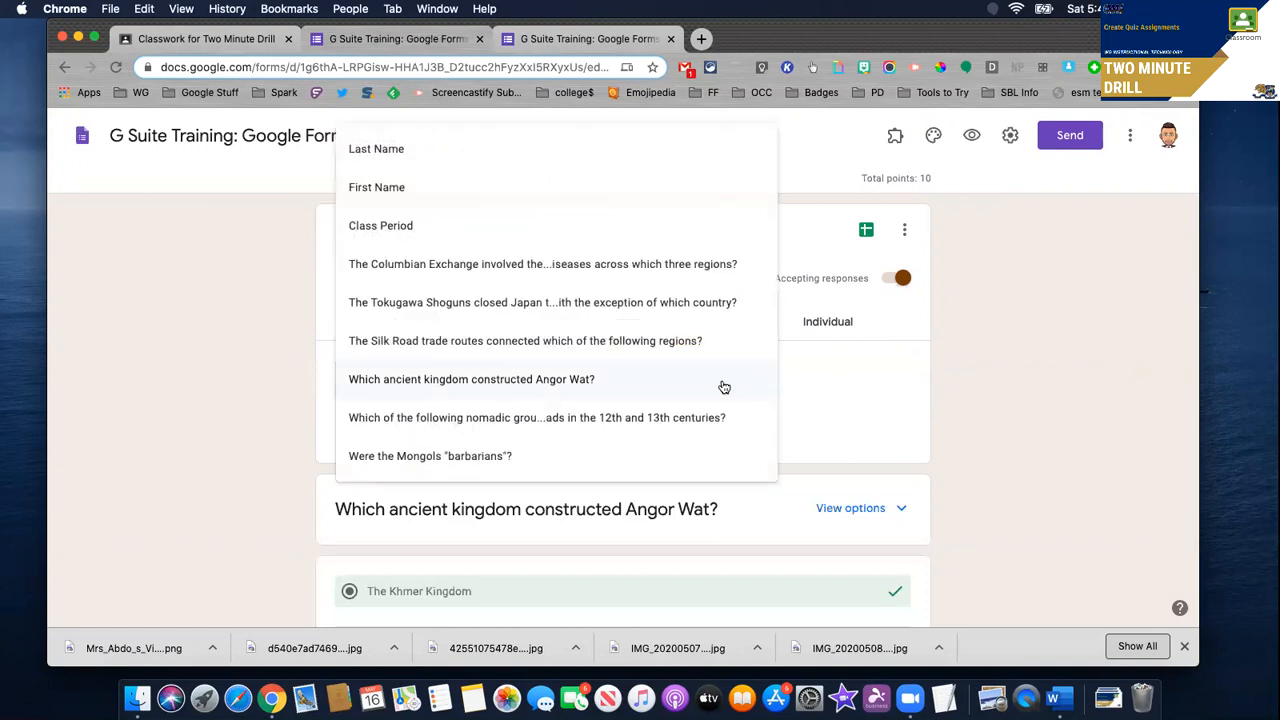
click(436, 456)
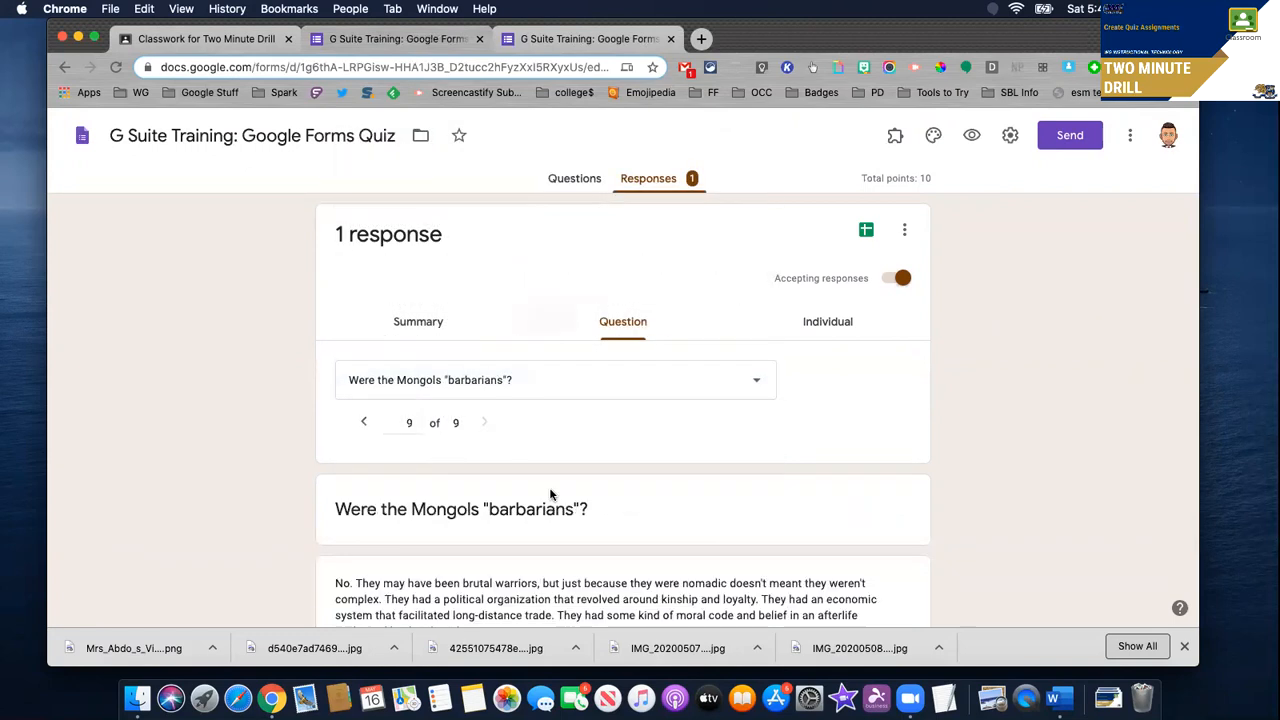
scroll(550, 494, down, 5)
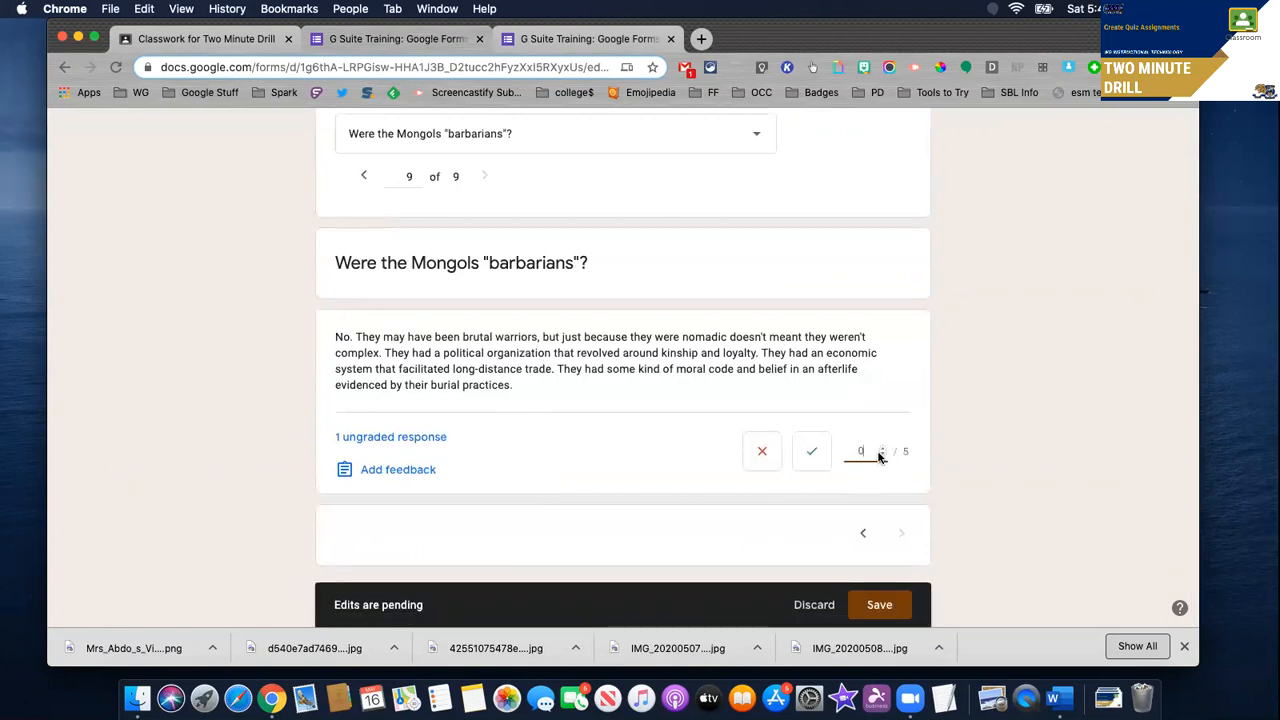
click(879, 604)
Examine the respondent's individual submission, including its total points and score release status.
scroll(663, 316, up, 3)
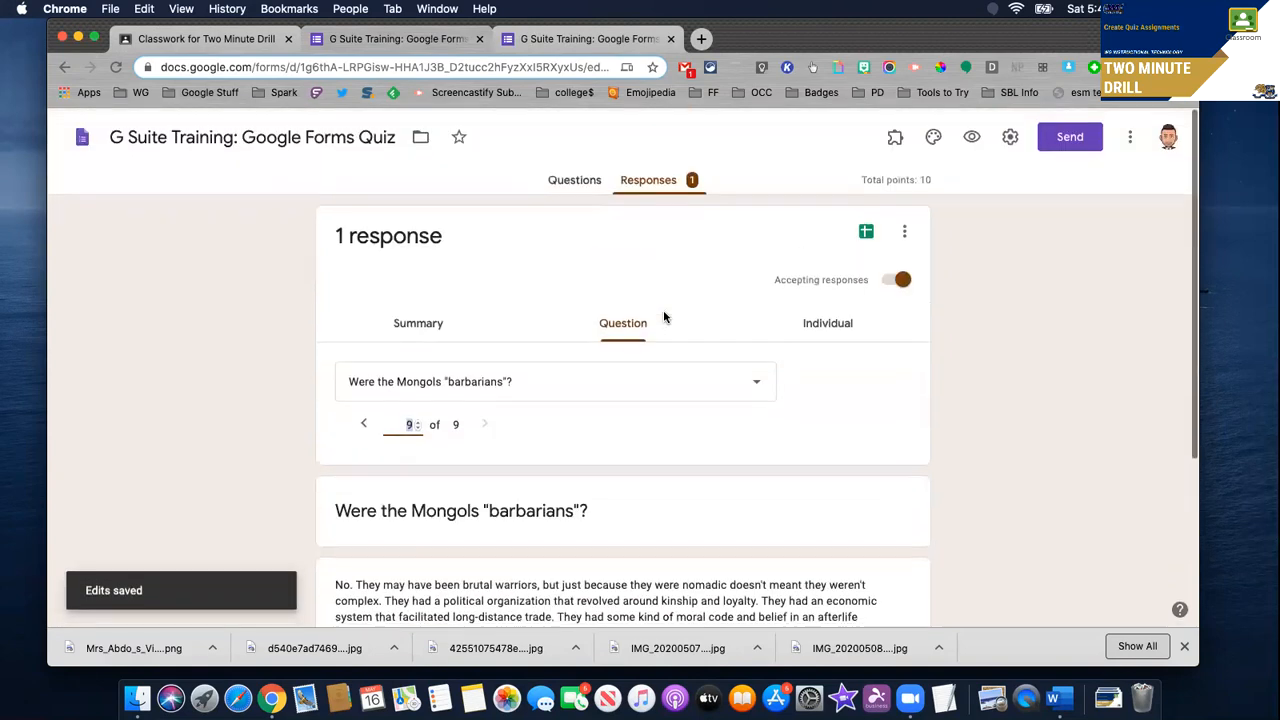
click(822, 326)
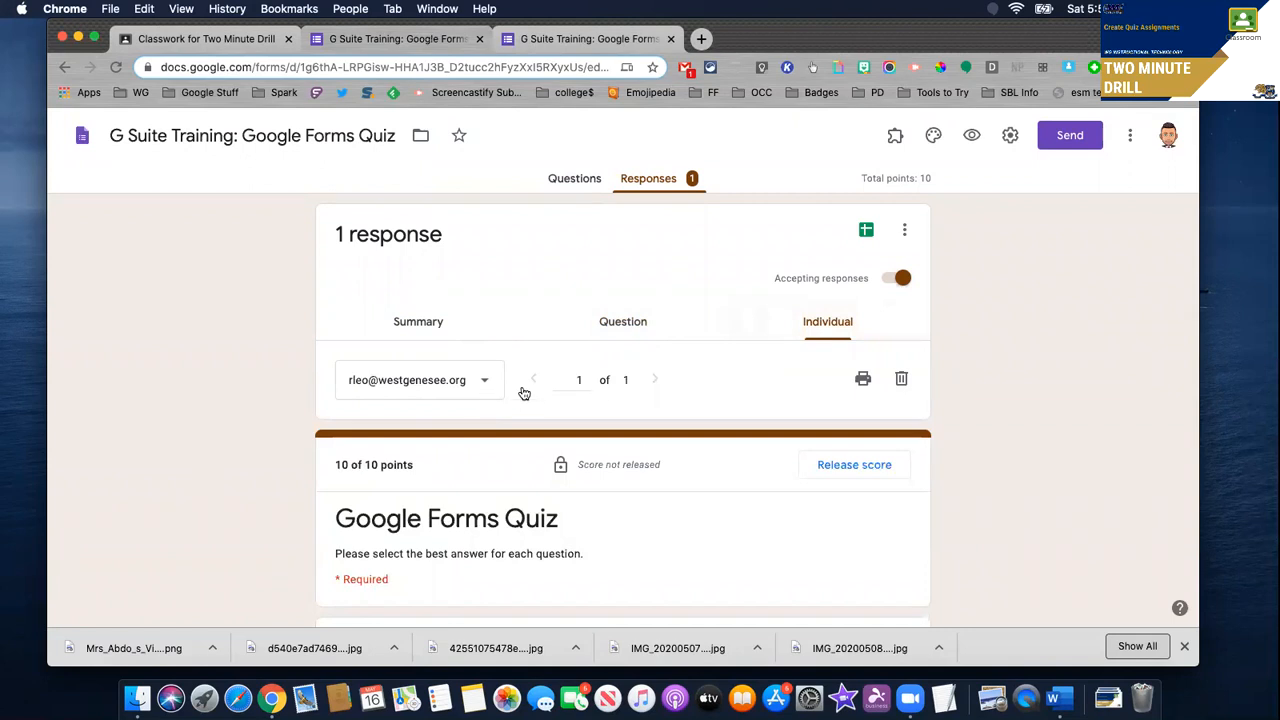
scroll(640, 477, down, 2)
scroll(640, 477, up, 2)
Release the quiz scores by e-mail to all respondents from the response summary and return to the class's classwork in Google Classroom.
click(420, 321)
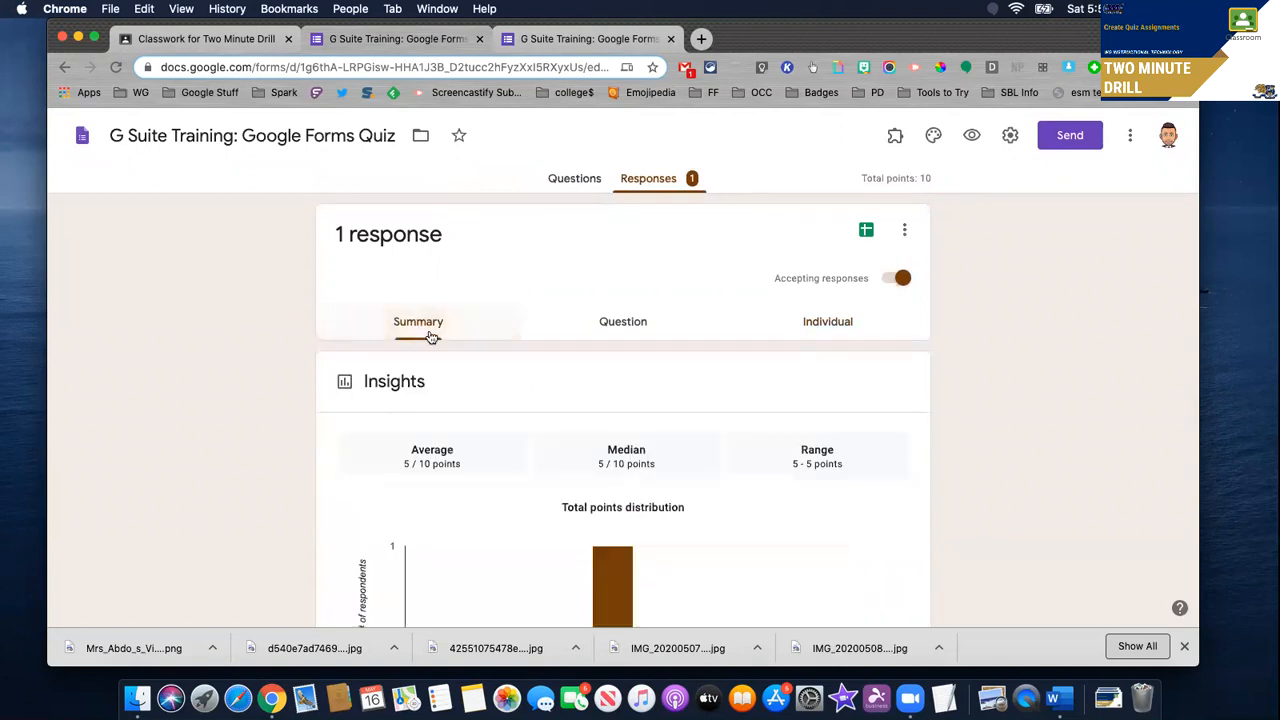
scroll(663, 488, down, 1)
scroll(663, 488, down, 3)
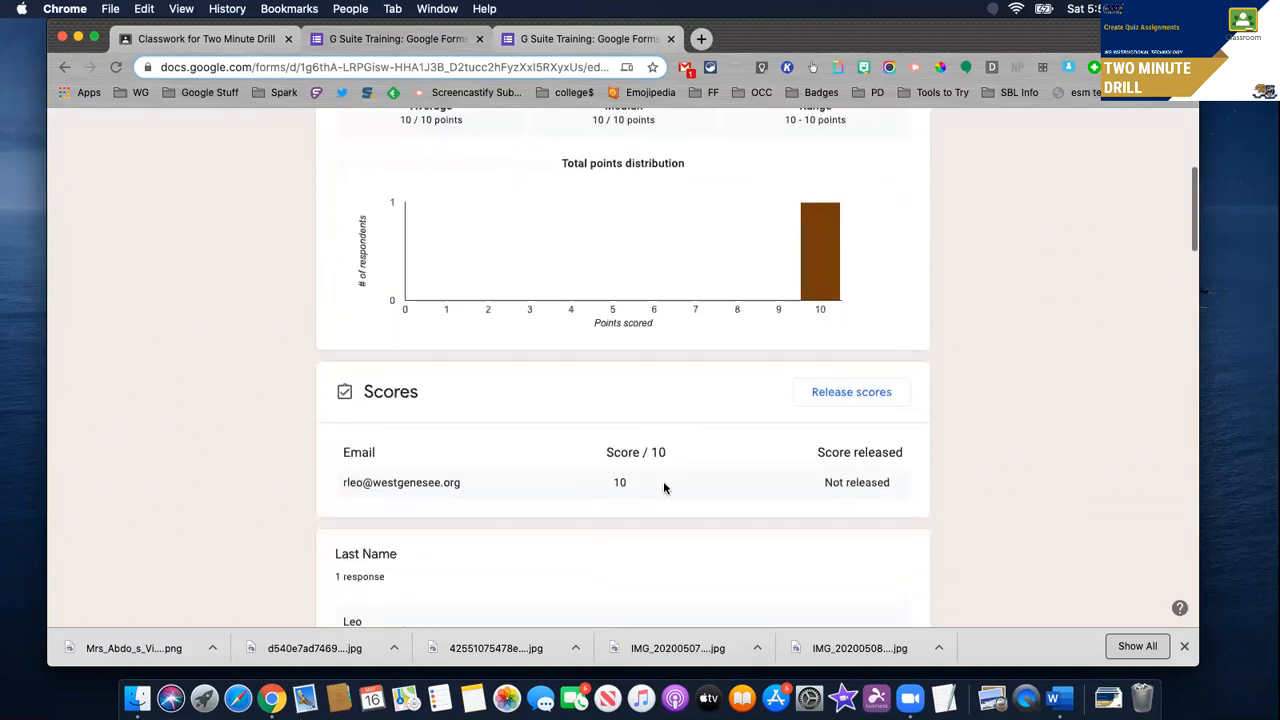
click(856, 386)
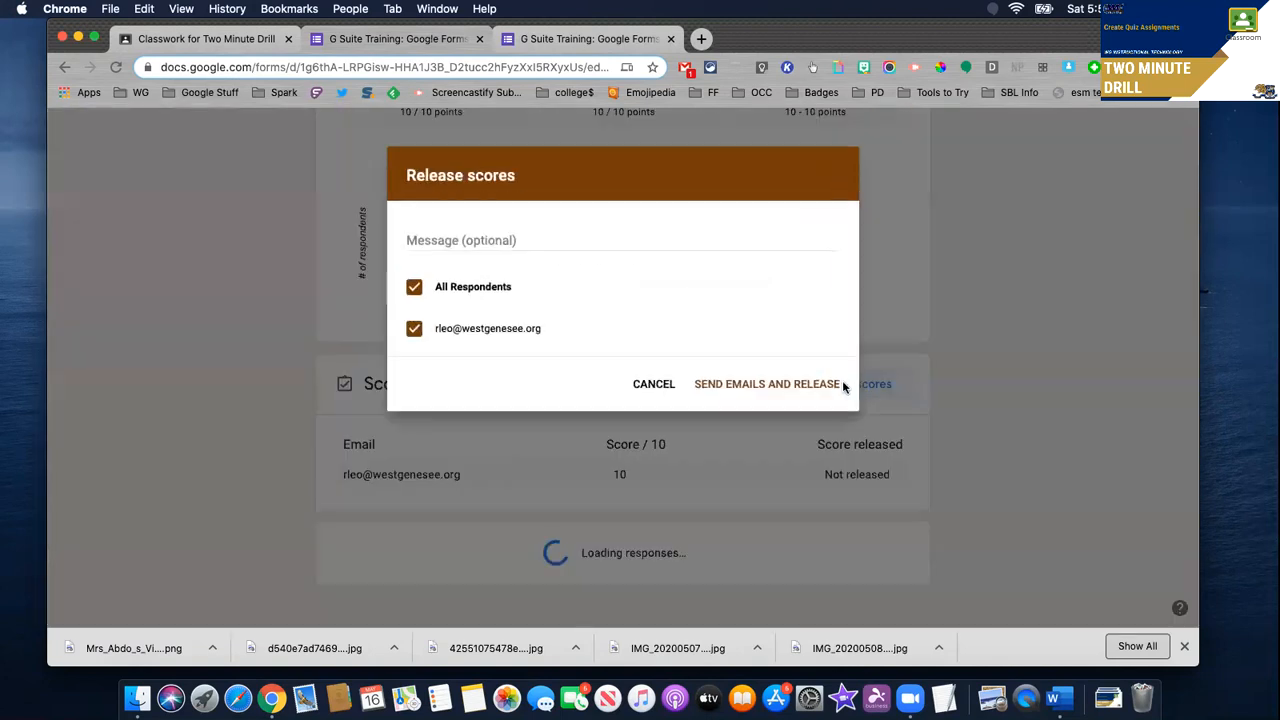
click(790, 391)
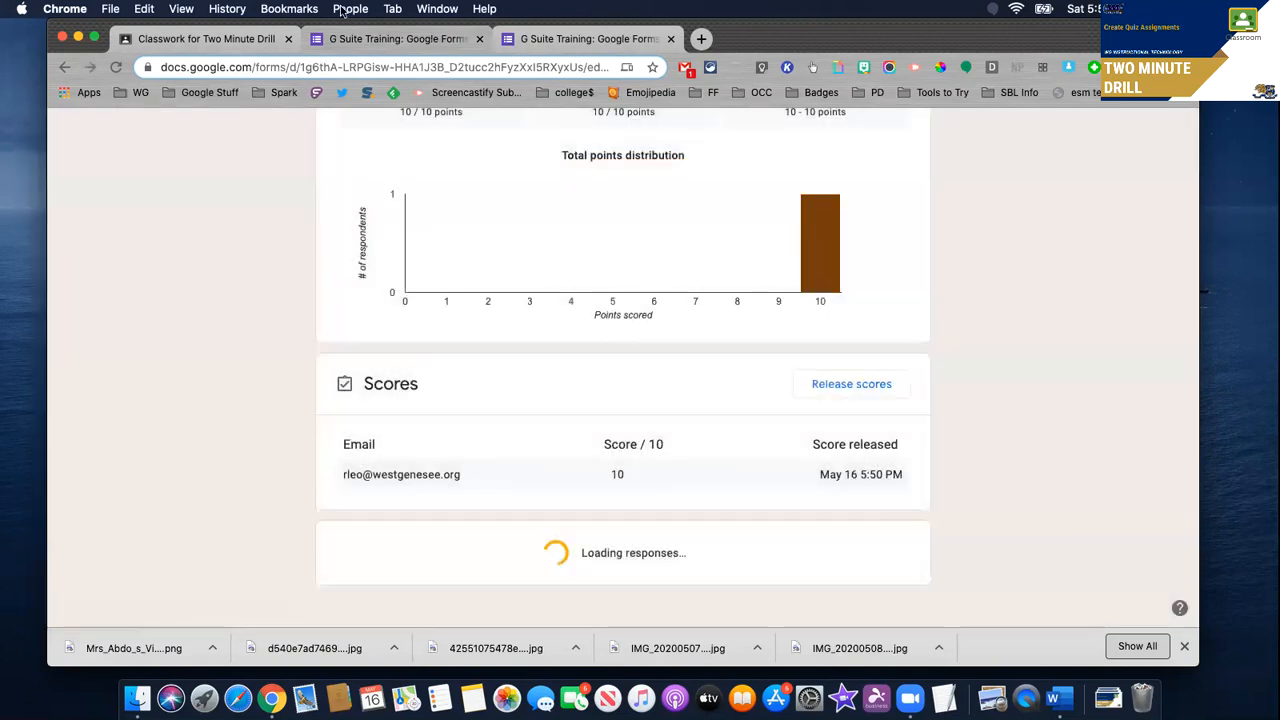
click(173, 41)
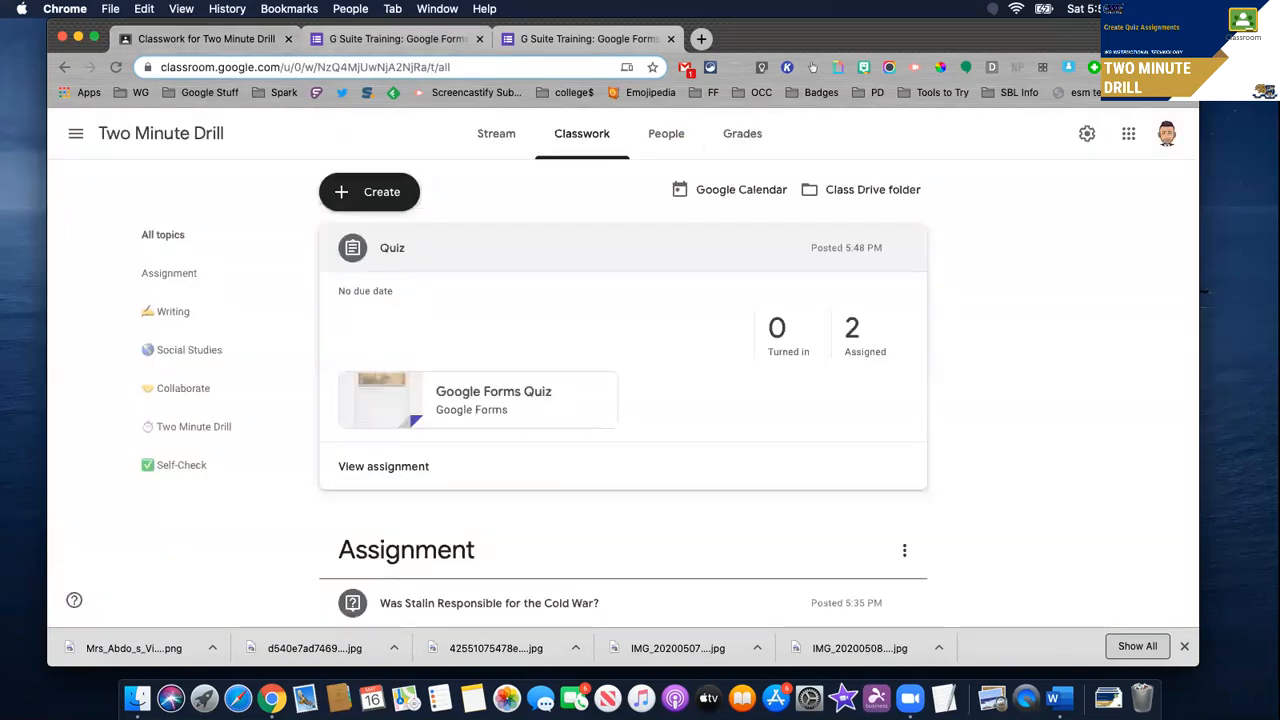